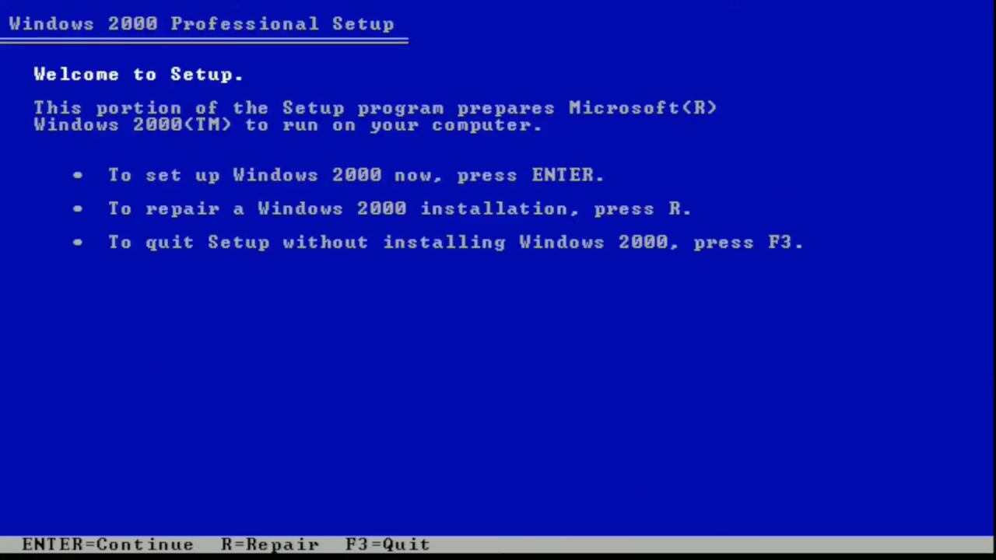
- Begin setting up Windows 2000, accept the license agreement and delete the FAT32 partition C: (WIN98SE) on Disk 0
key("Return")
key("F8")
key("d")
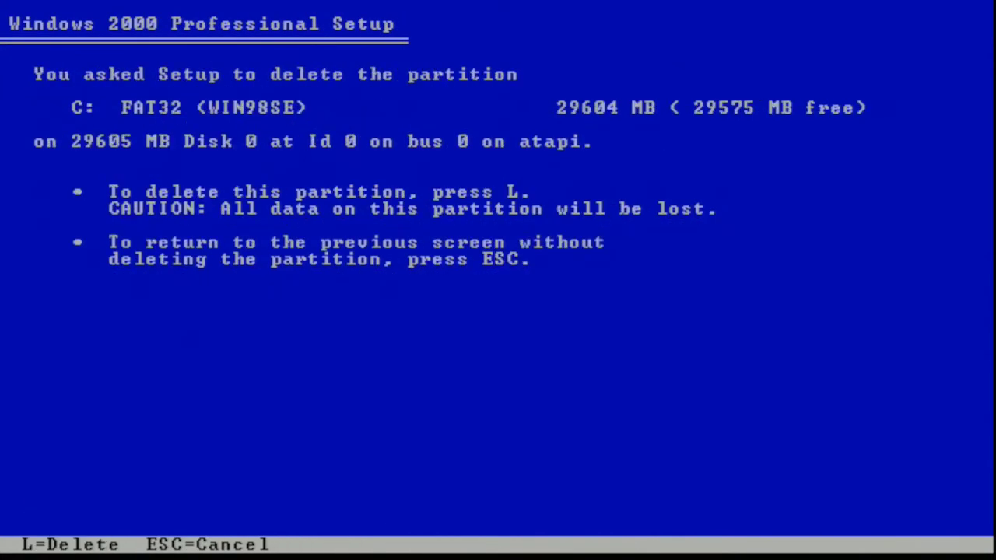
key("l")
- Install Windows 2000 on the disk space freed by the deleted partition and restart the computer
key("Return")
key("Return")
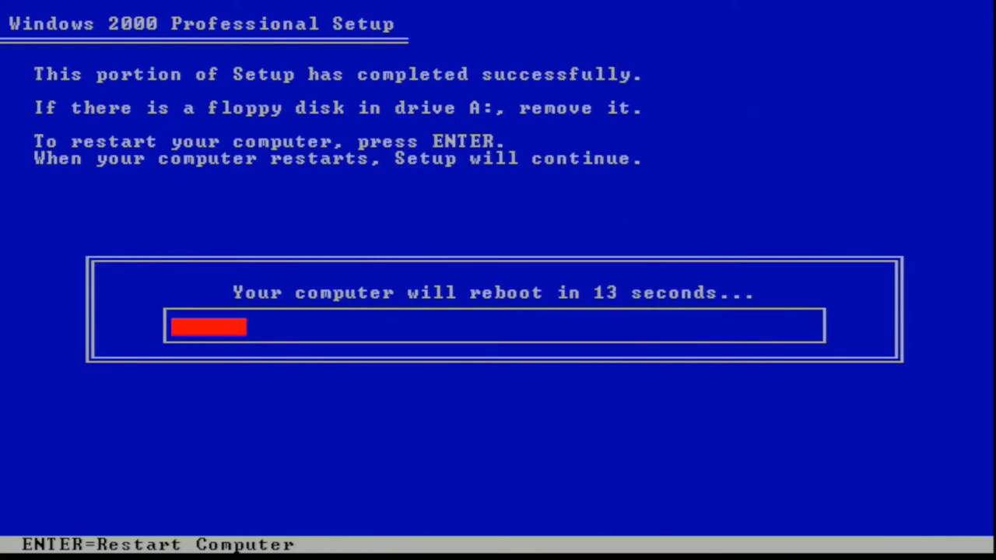
key("Return")
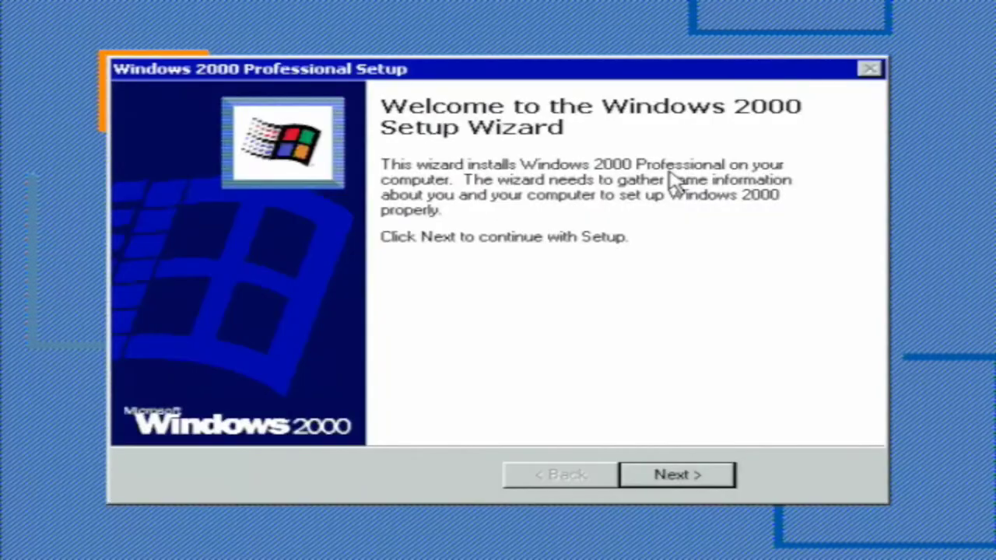
- Keep the default regional settings and personalize the software with the user's name and the organization Tower of Ruin
left_click(701, 474)
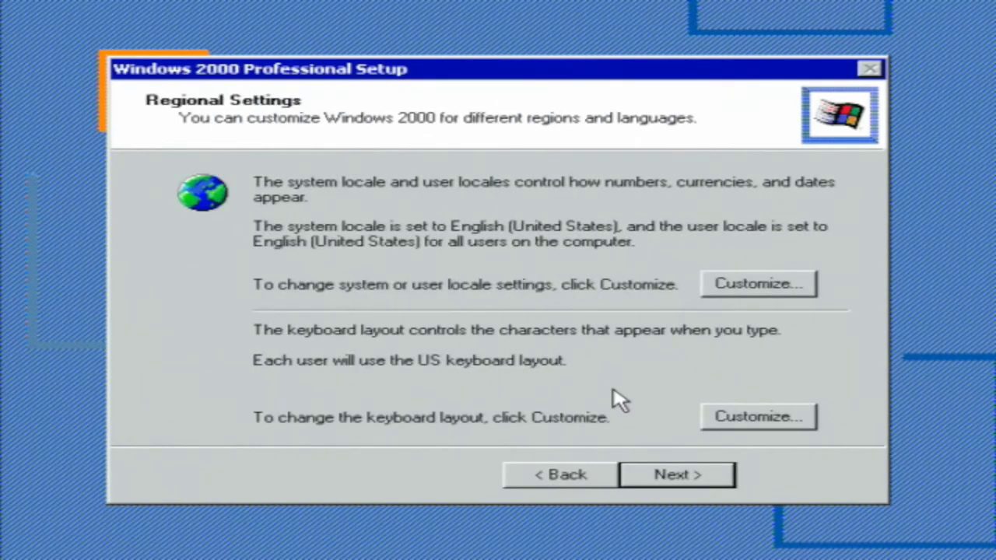
left_click(674, 476)
type("MoparMadMan")
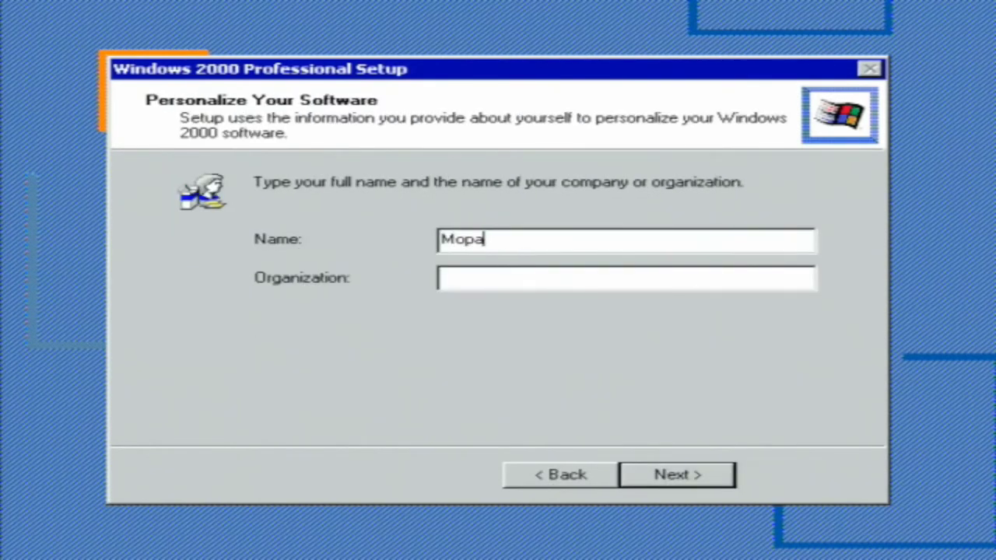
key("Tab")
type("Tower of Ruin")
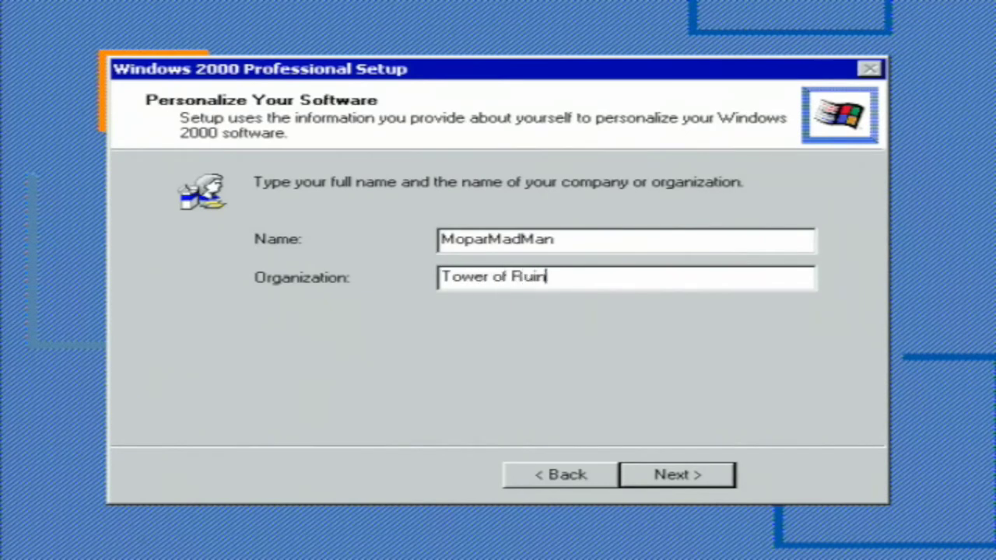
left_click(691, 474)
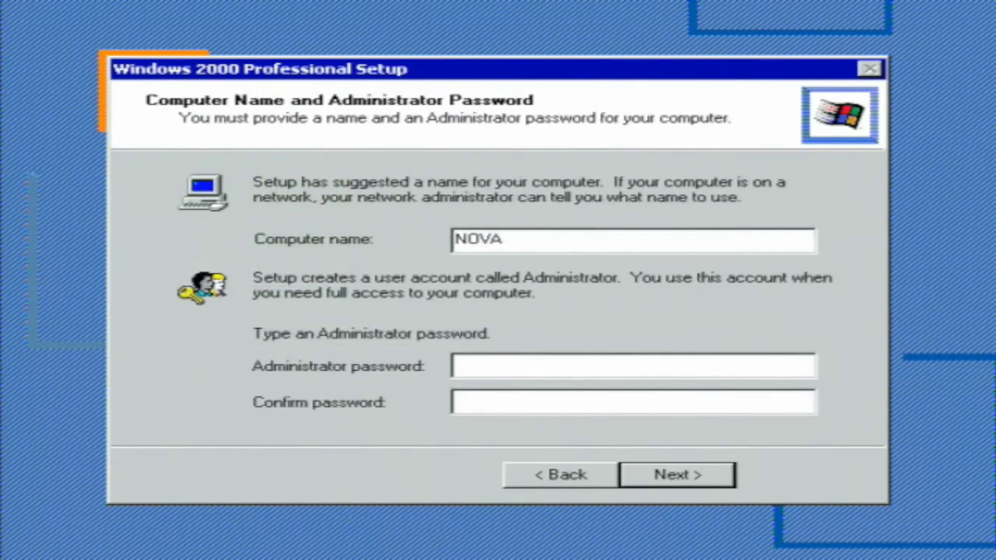
- Enter and confirm the Administrator password for the computer named NOVA
type("**********")
key("Tab")
type("*********")
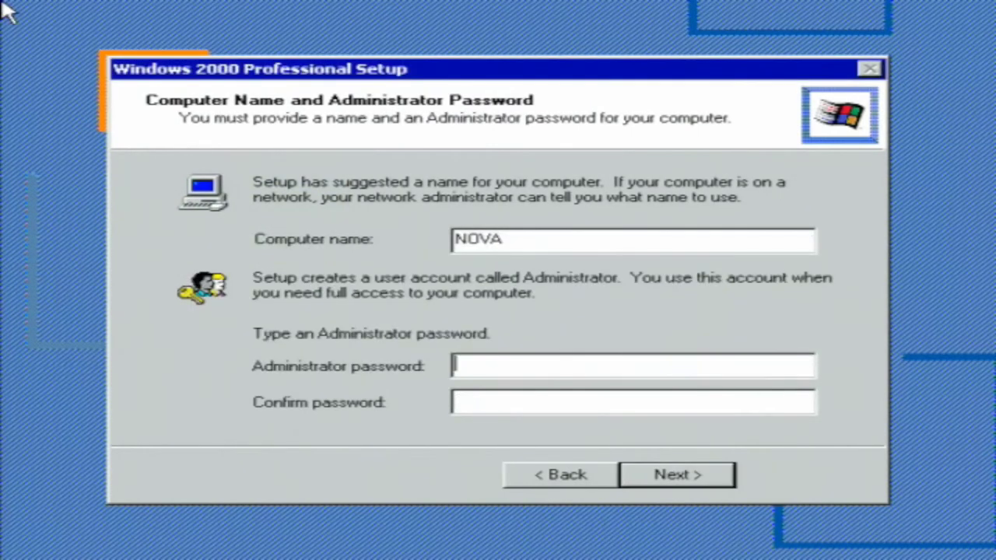
type("**********")
key("Tab")
type("**********")
key("Return")
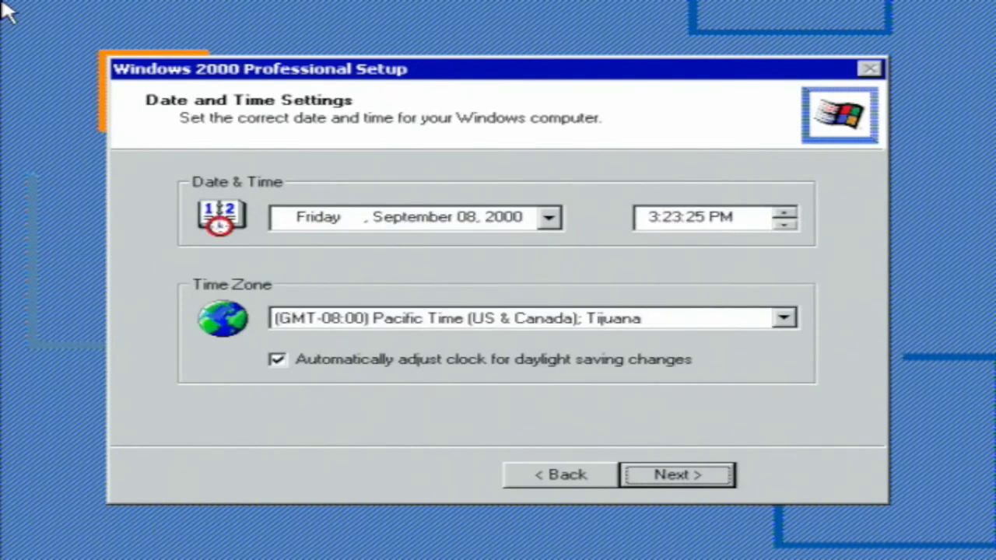
- Adjust the calendar date in the date and time settings and finish the Windows 2000 setup wizard
left_click(549, 217)
left_click(548, 248)
left_click(549, 248)
left_click(548, 249)
left_click(549, 248)
left_click(549, 249)
left_click(673, 378)
left_click(688, 476)
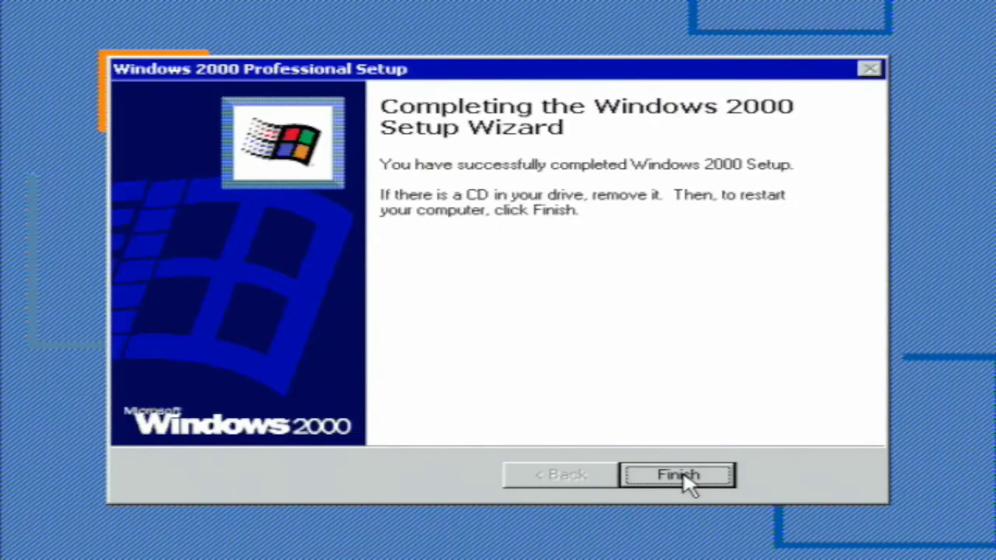
left_click(685, 476)
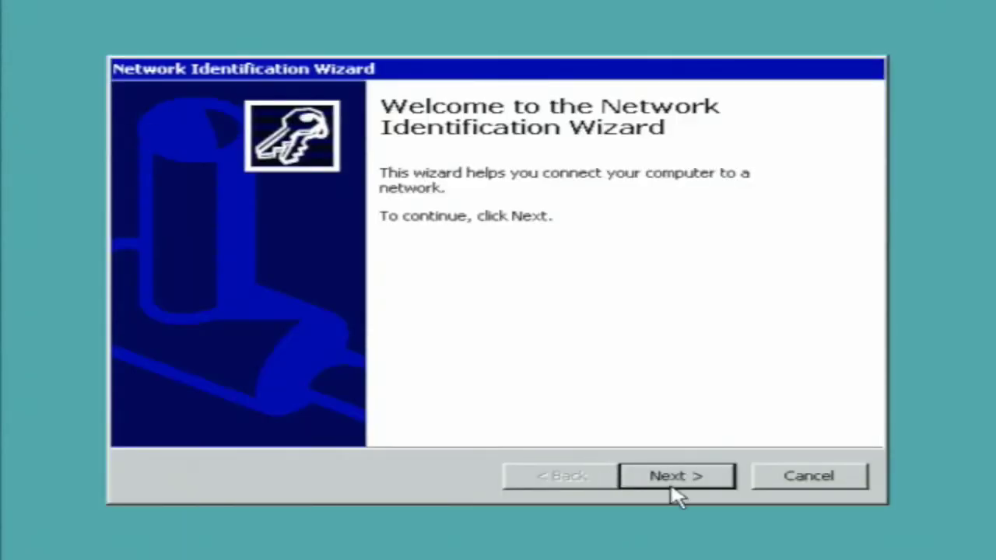
- Require users to enter a user name and password for this computer, and log on as Administrator with the account password
left_click(683, 484)
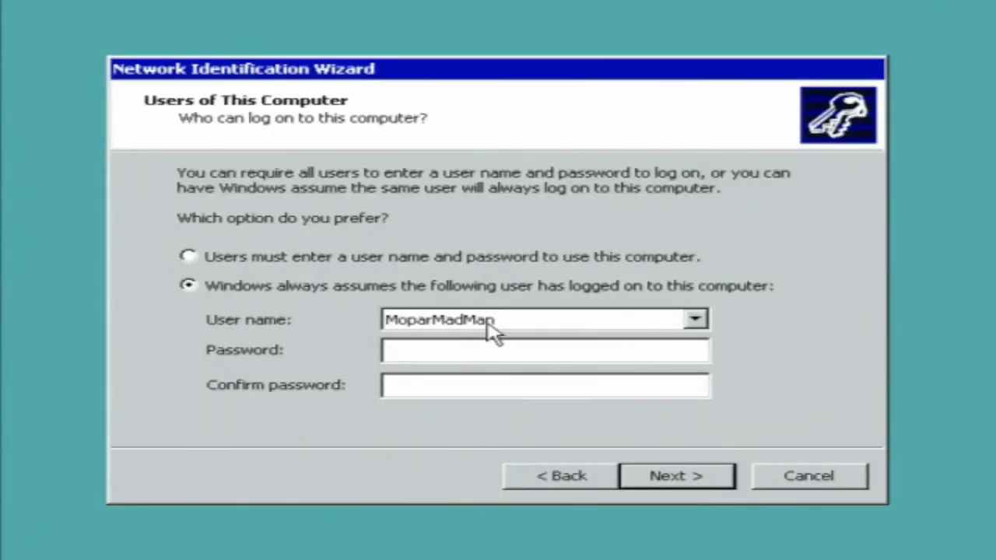
left_click(464, 264)
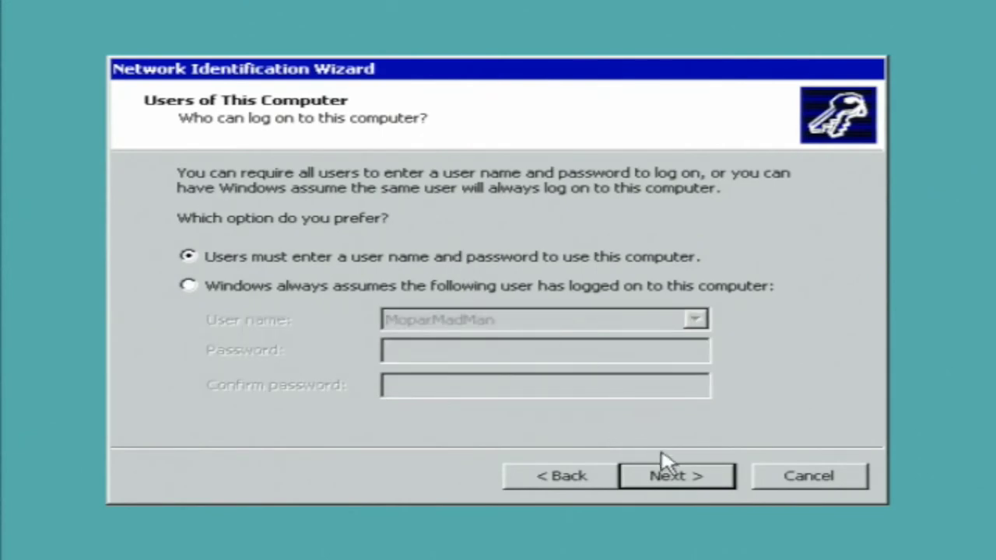
left_click(674, 486)
left_click(670, 490)
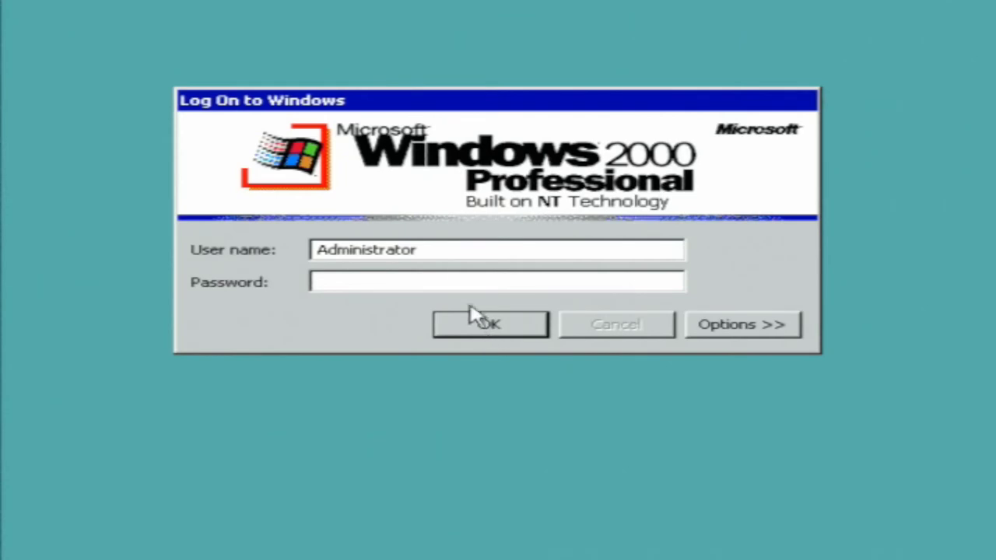
type("*********")
left_click(516, 324)
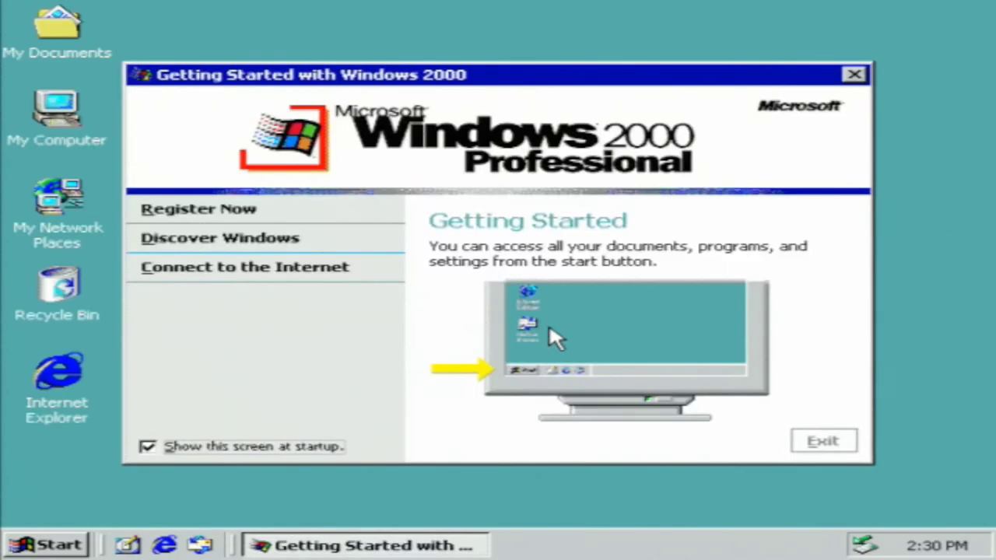
- Stop the Getting Started screen from showing at startup, and close it along with the Start button tip
left_click(148, 448)
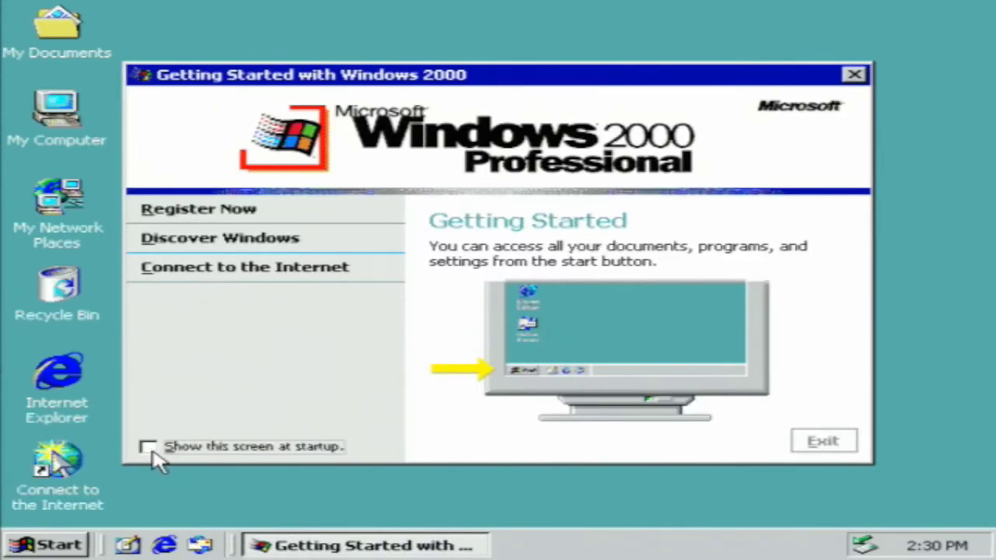
left_click(827, 448)
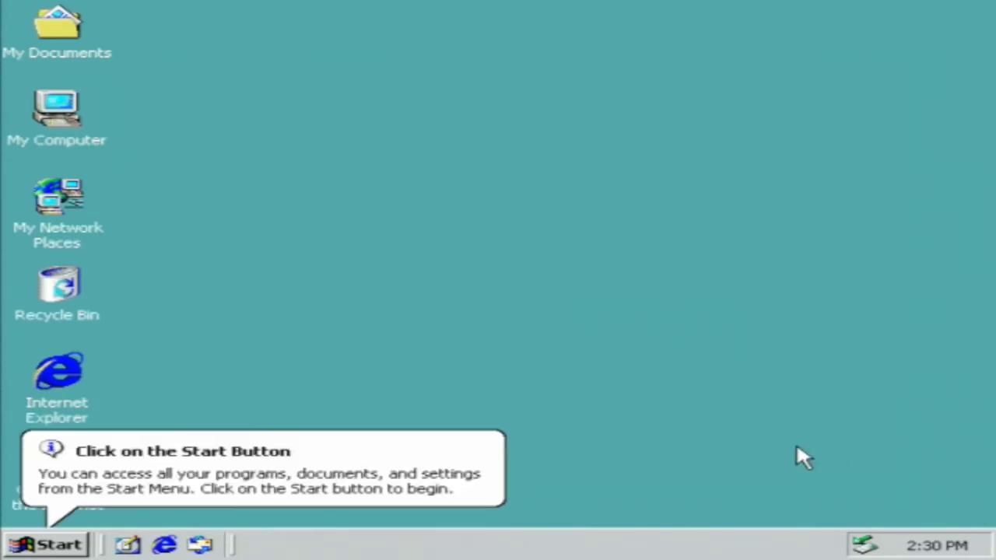
left_click(427, 459)
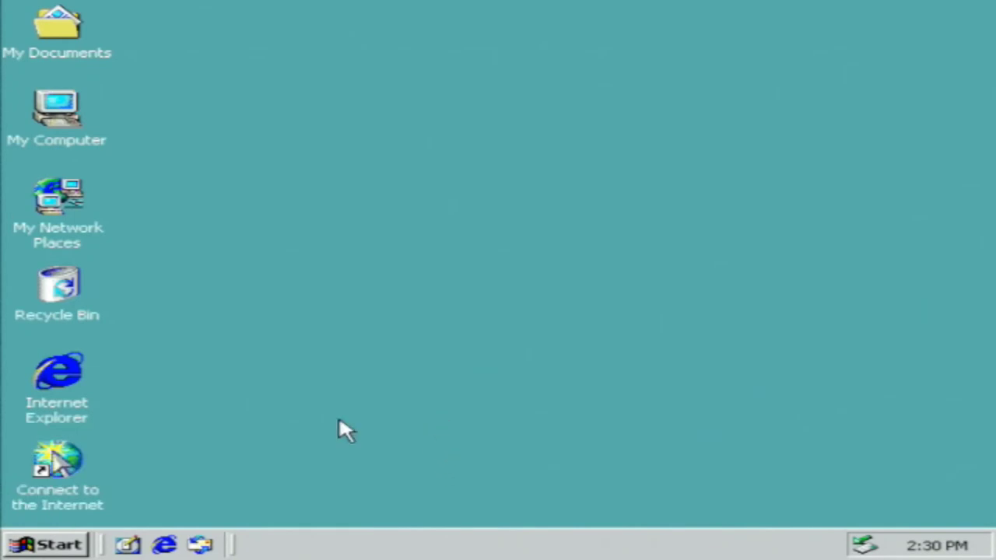
- Open the System properties from the Control Panel
left_click(44, 543)
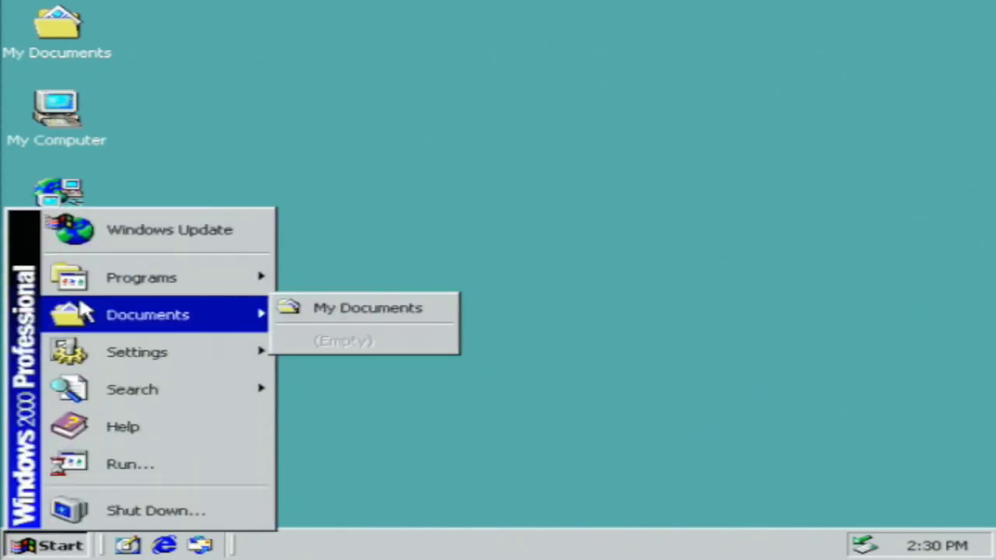
mouse_move(101, 355)
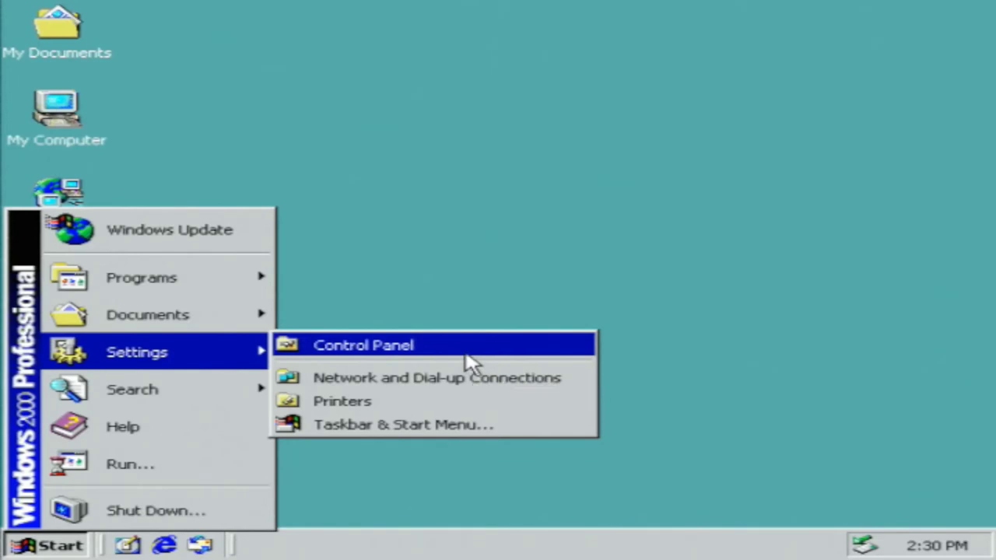
left_click(465, 352)
scroll(556, 311, "down", 3)
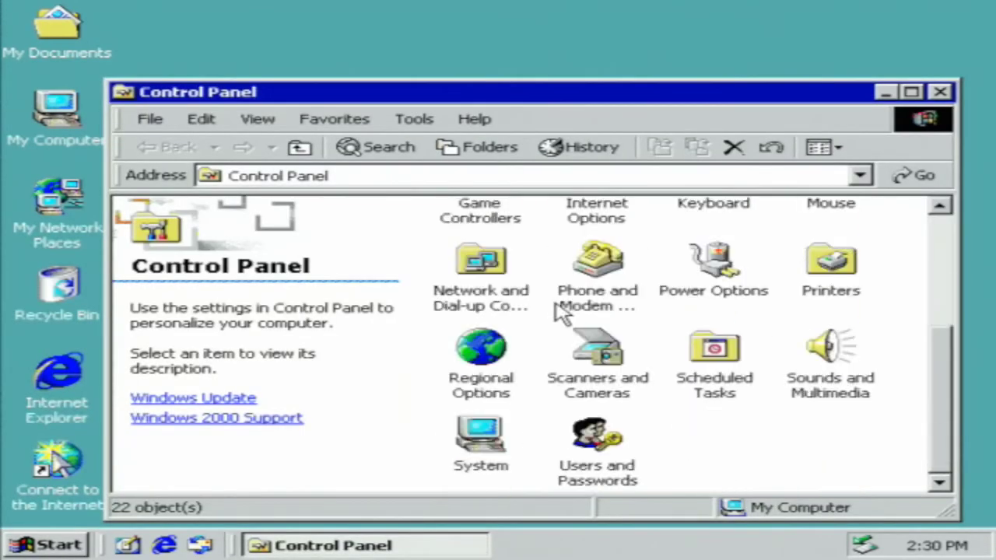
left_click(473, 448)
right_click(492, 446)
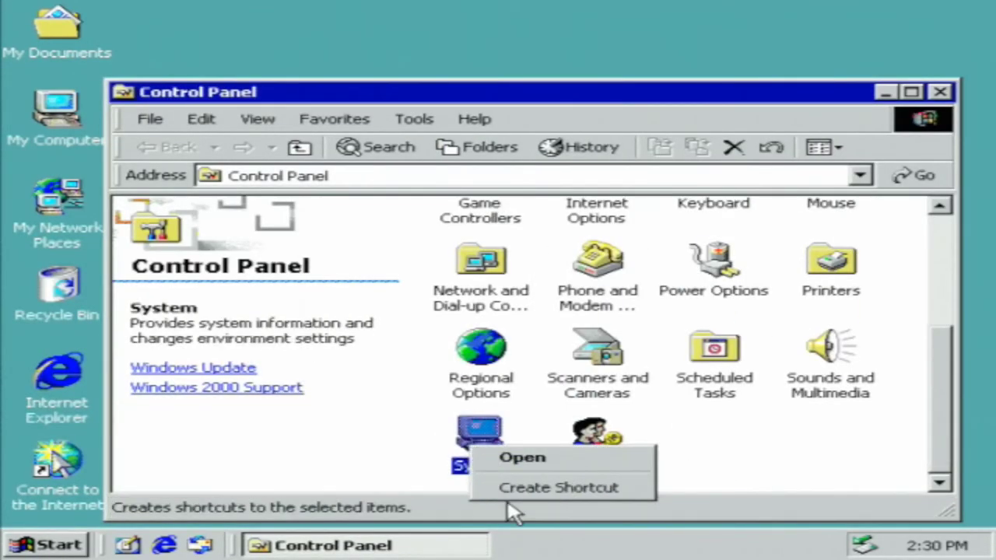
left_click(498, 461)
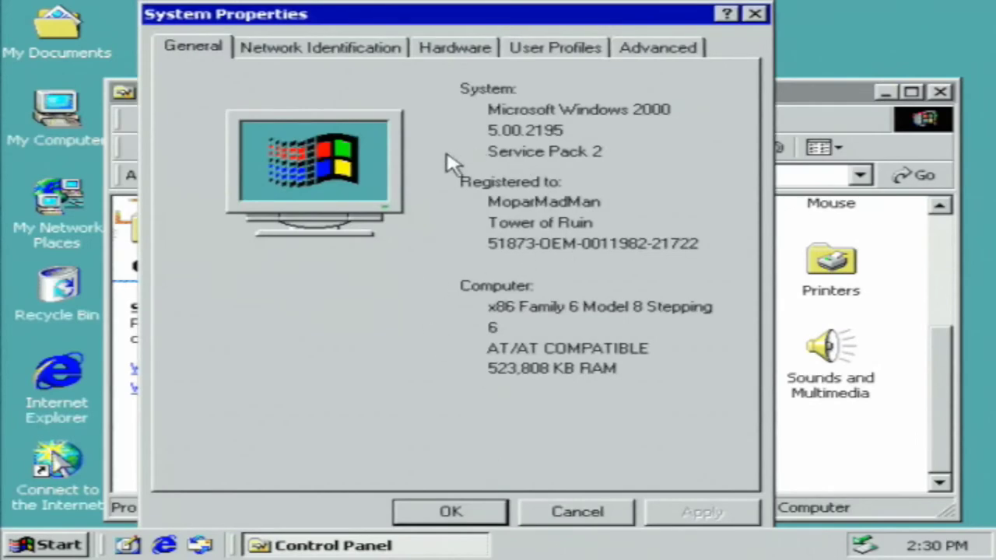
- Examine the network identification and the other devices in Device Manager, and close all the system settings windows
left_click(286, 56)
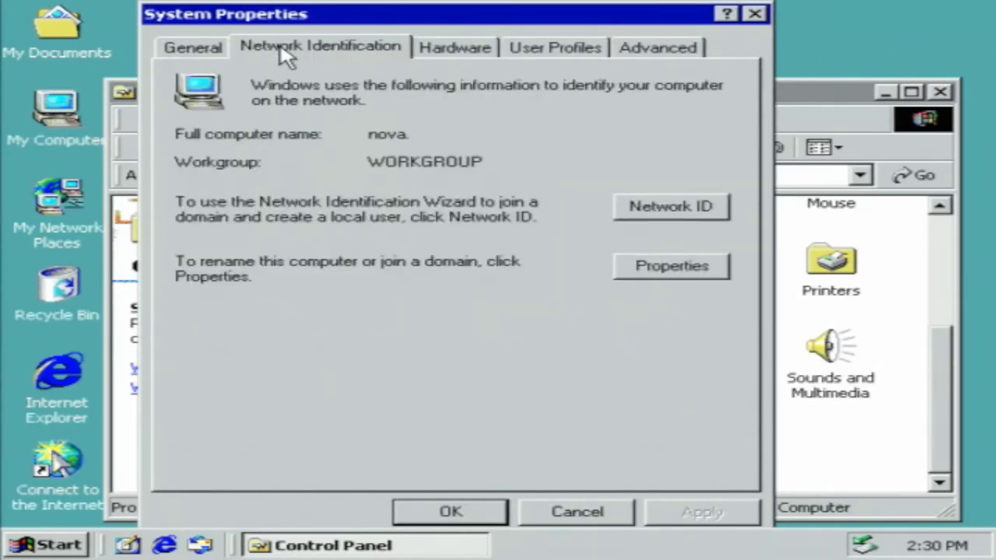
left_click(451, 56)
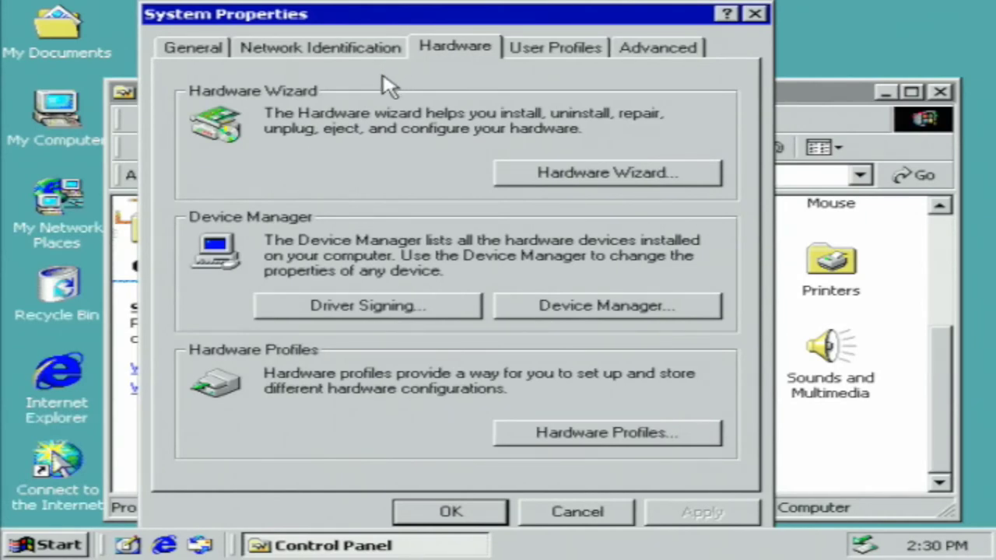
left_click(510, 311)
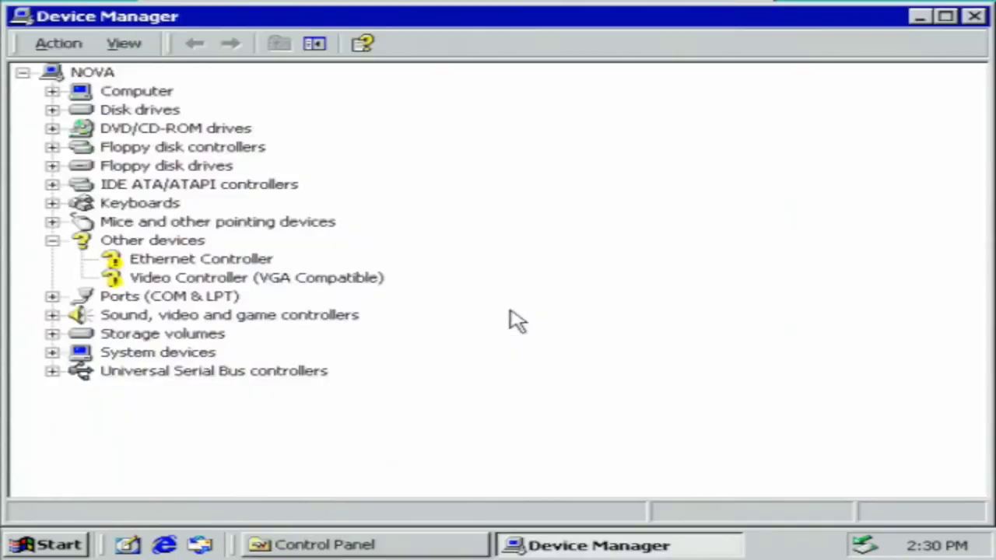
left_click(211, 279)
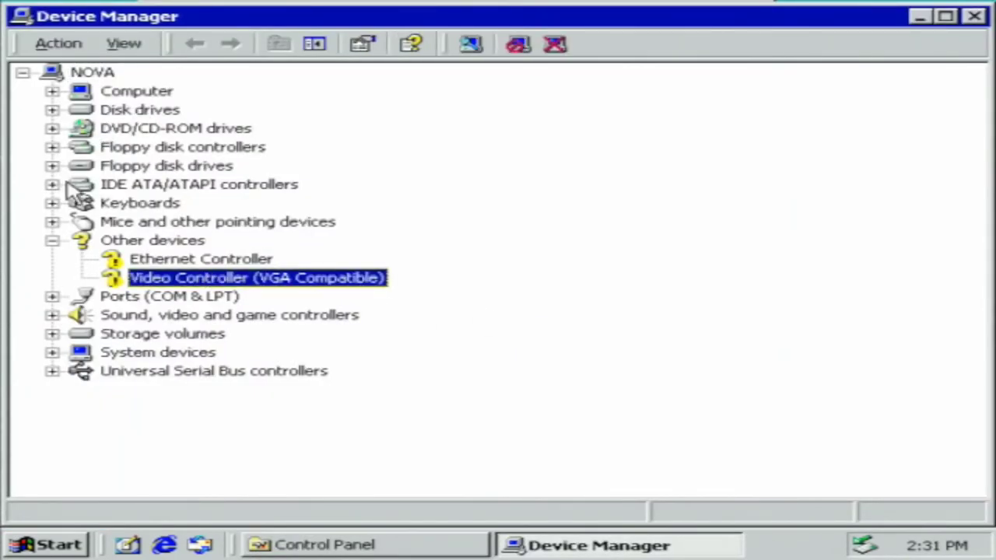
left_click(51, 241)
left_click(51, 240)
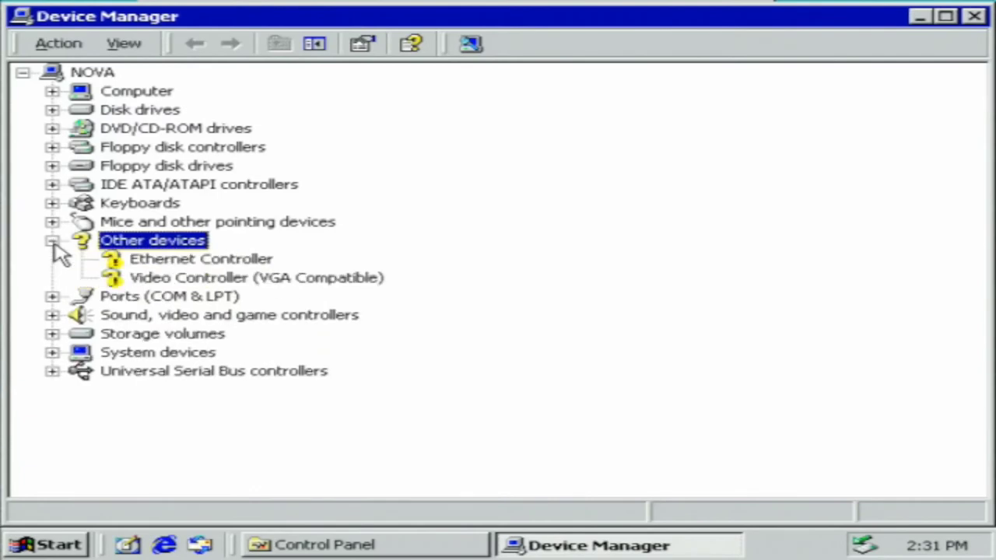
left_click(974, 16)
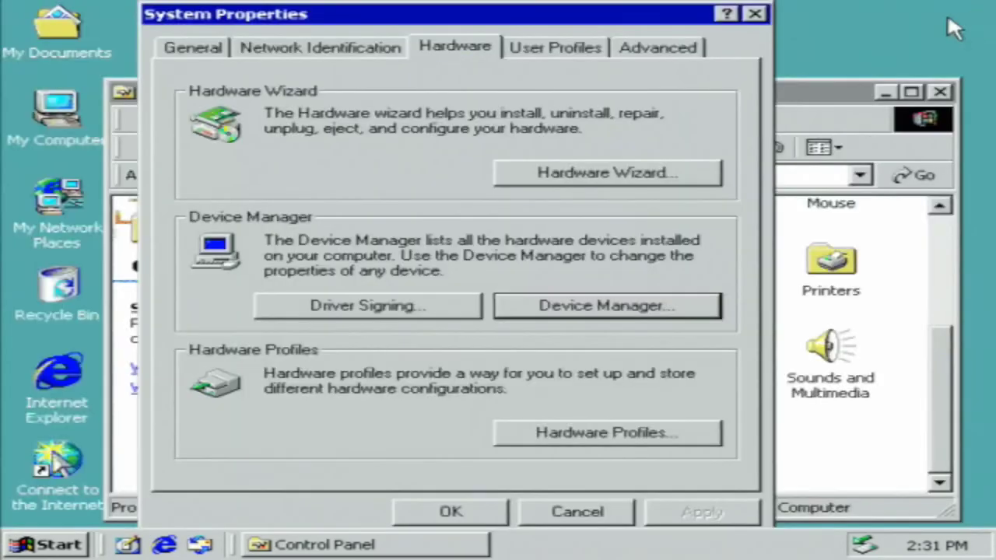
left_click(756, 16)
scroll(710, 300, "up", 3)
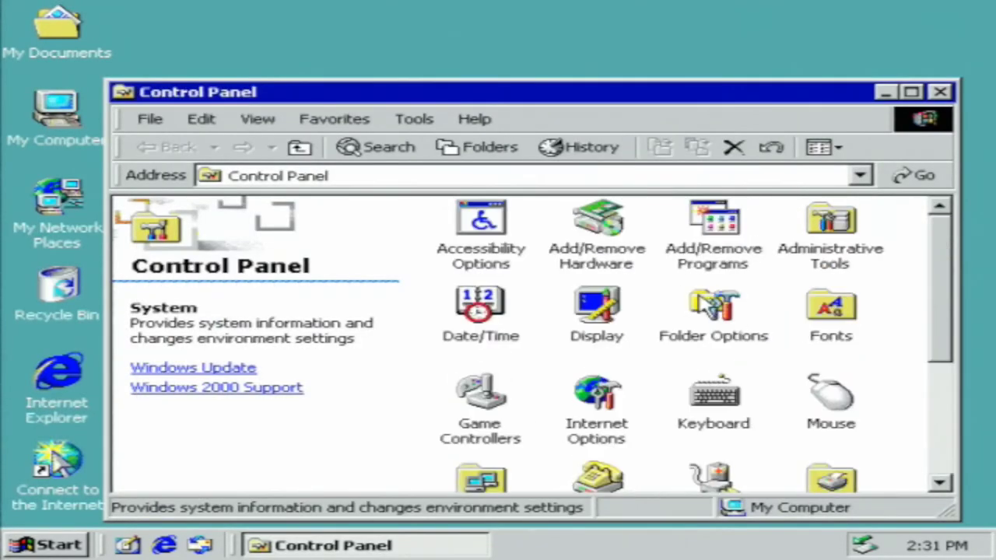
left_click(940, 91)
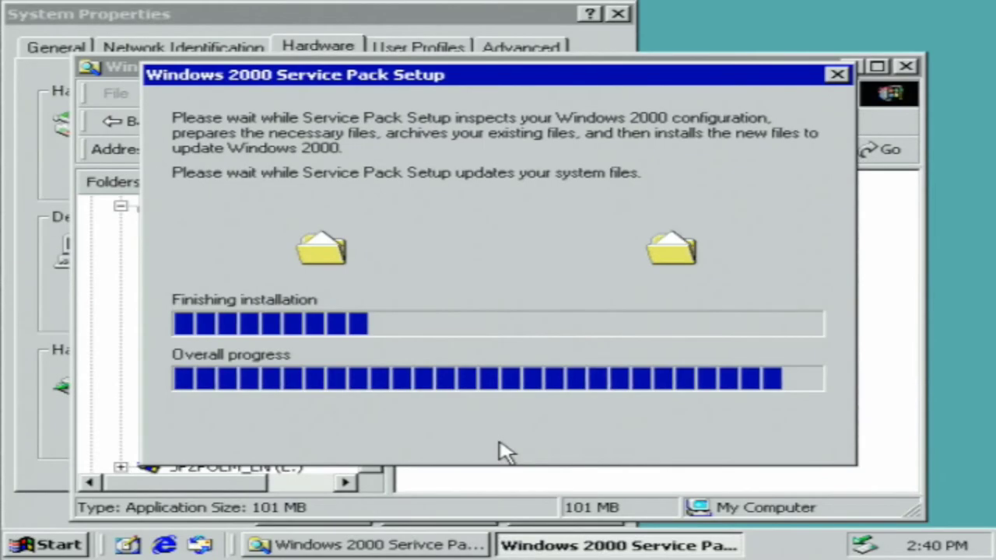
- Log back on as Administrator with the account password after the service pack setup, and maximize the service packs folder window
left_click(470, 341)
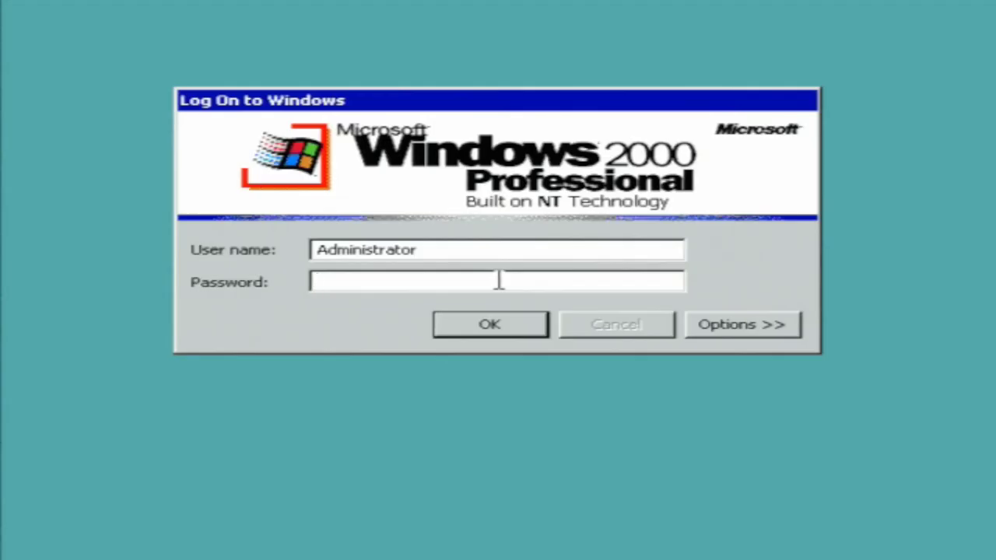
type("***")
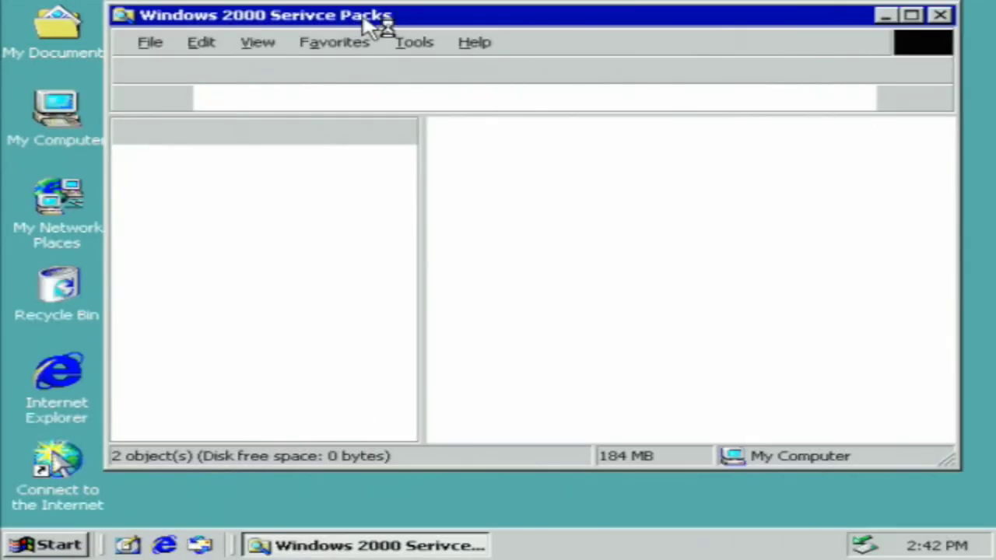
double_click(366, 18)
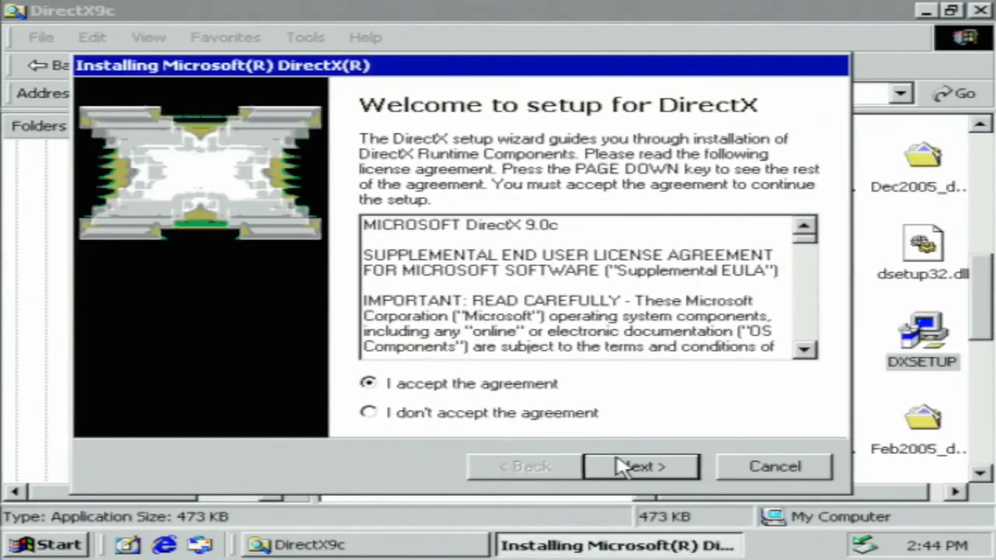
- Proceed with the DirectX 9.0c license agreement accepted and start installing the runtime components
left_click(623, 465)
left_click(623, 467)
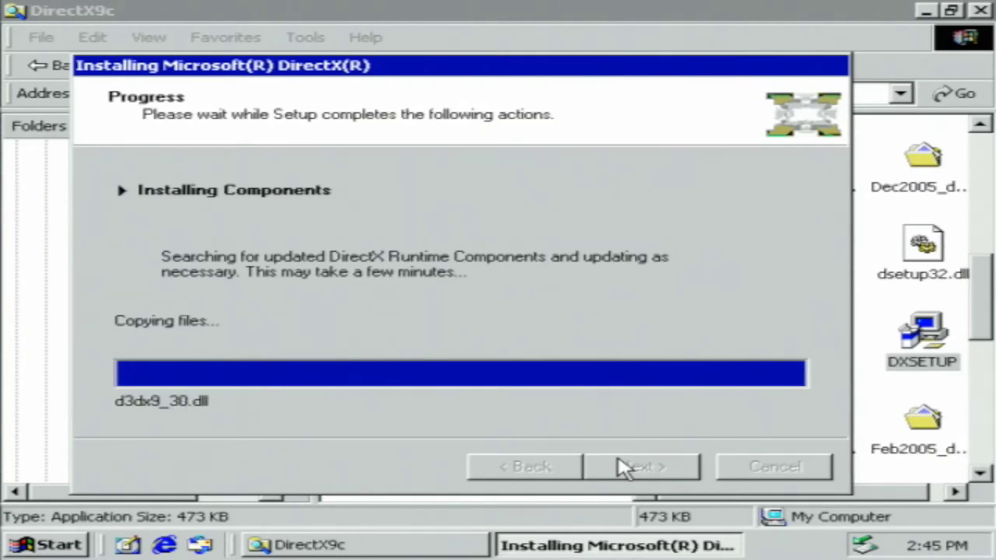
- Complete the DirectX setup, and run the 93.81 NVIDIA display driver package from Removable Disk (F:), saving its files in C:\NVIDIA\Win2KXP\93.81
left_click(637, 467)
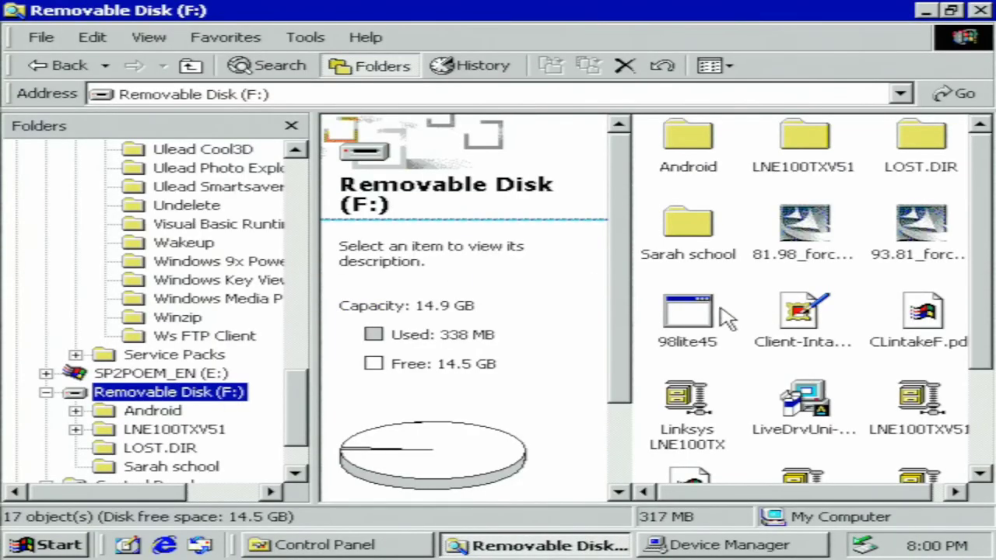
double_click(895, 249)
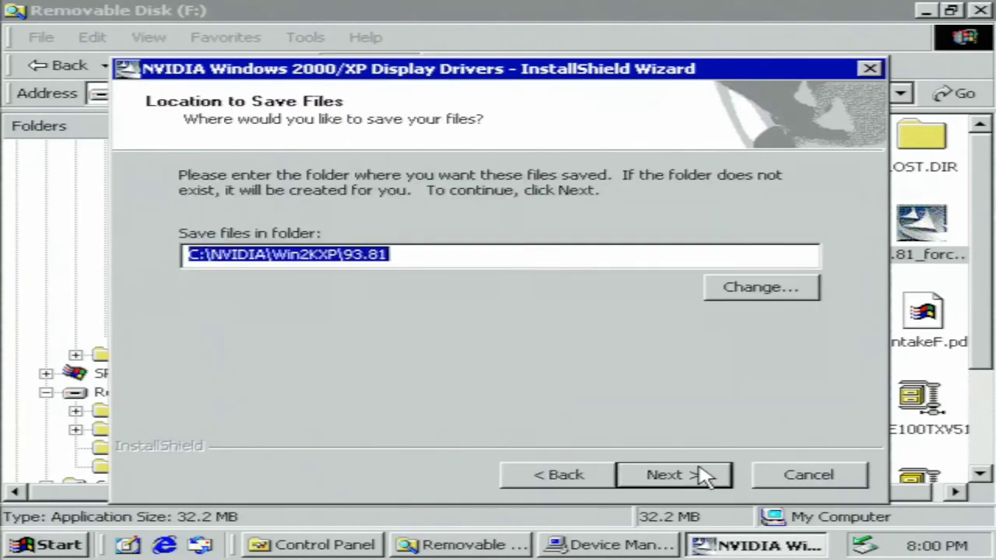
left_click(696, 474)
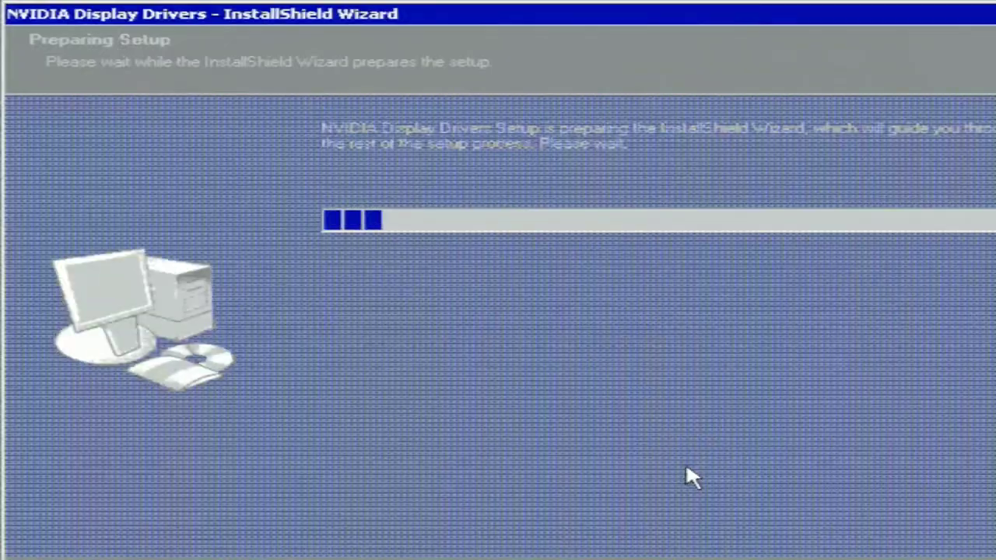
- Install the NVIDIA Windows 2000 Display Drivers, continuing without a digital signature, and restart the computer
left_click(674, 469)
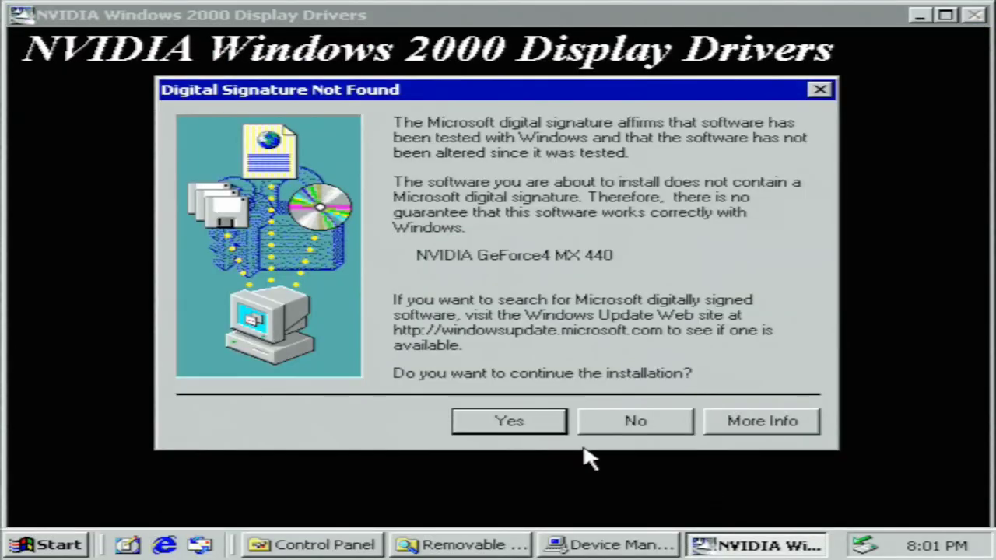
left_click(511, 422)
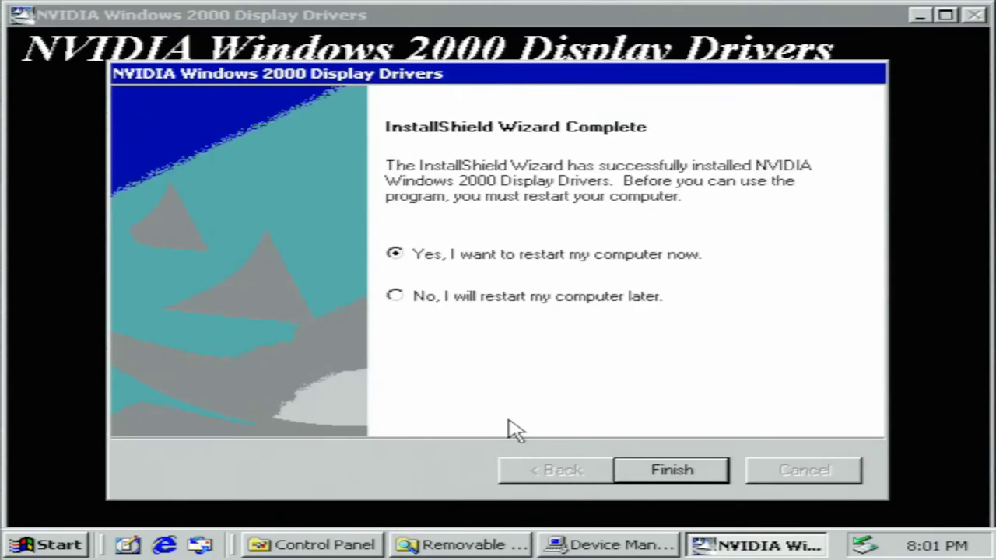
left_click(690, 473)
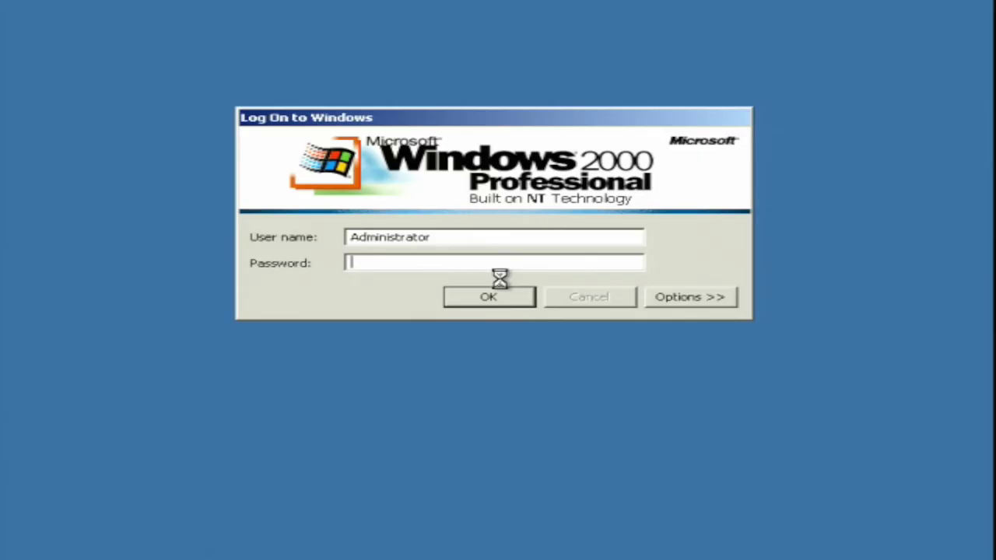
- Log on as Administrator with the account password and maximize the Removable Disk (F:) window
type("***")
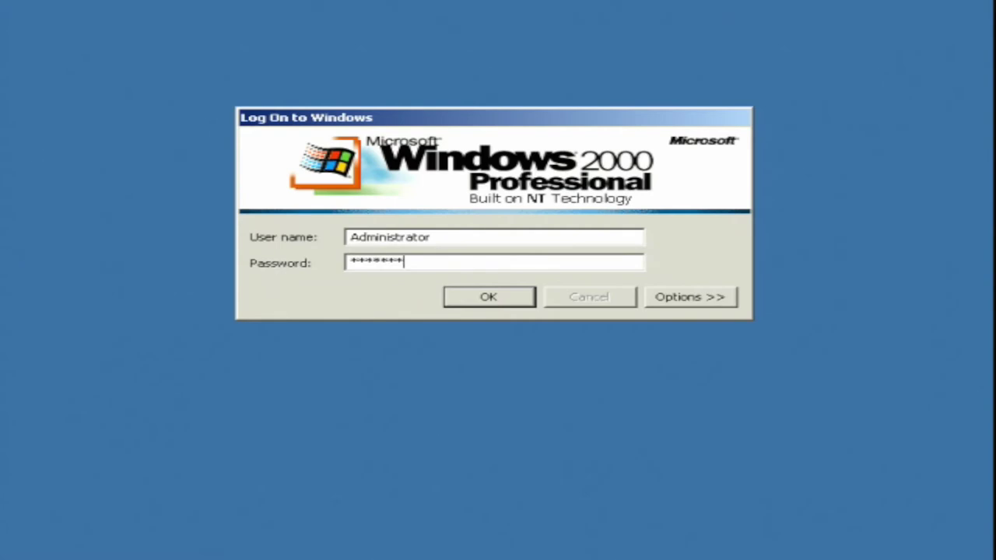
key("Return")
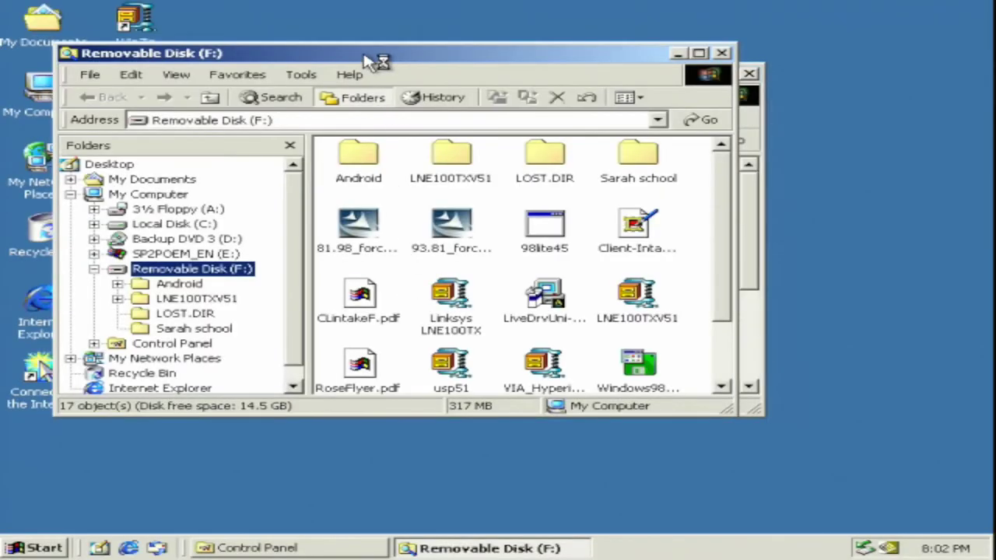
double_click(374, 61)
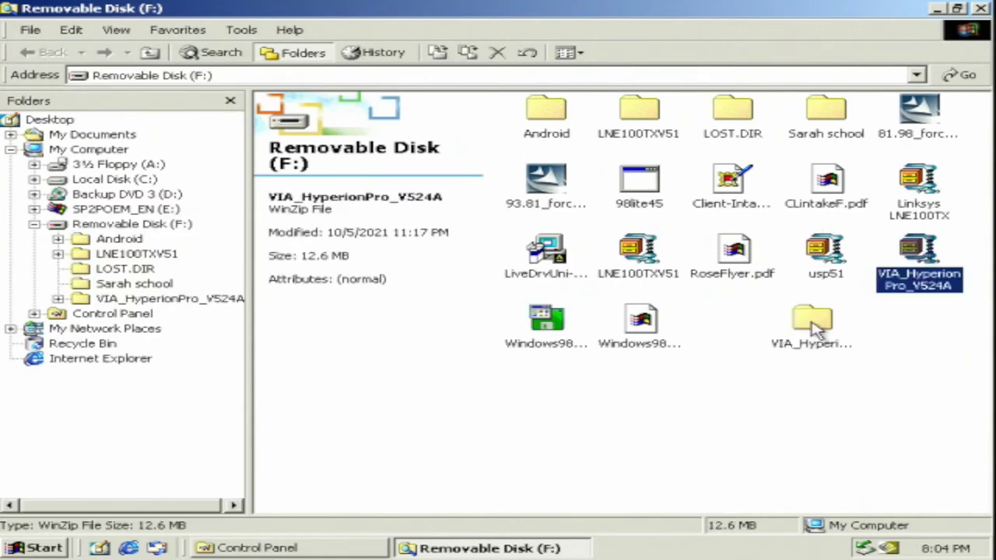
- Open the extracted VIA_HyperionPro_V524A folder on the removable disk and run its setup program
left_click(885, 436)
double_click(885, 436)
double_click(645, 389)
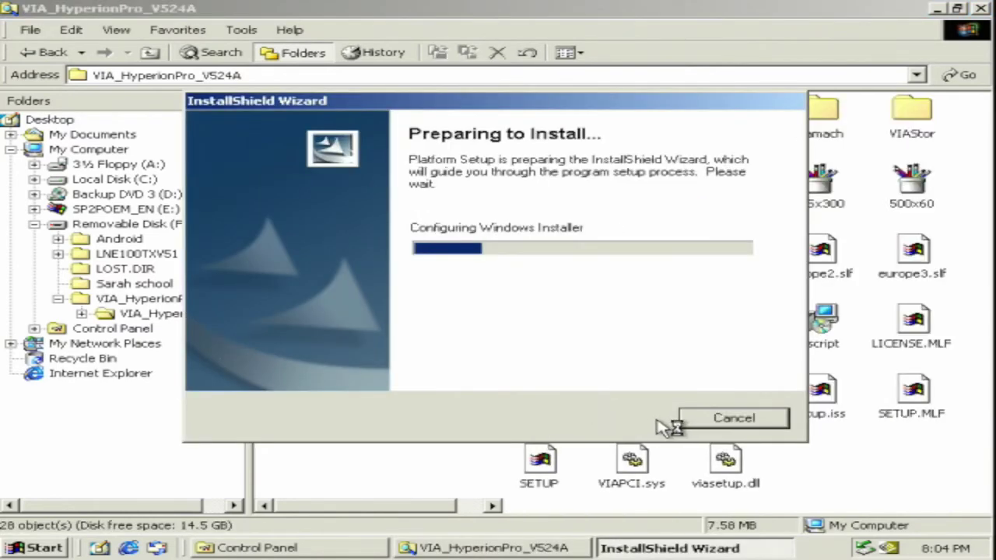
- Install the VIA chipset INF utility, AGP driver and PATA/SATA IDE driver with the HyperionPro 5.24A setup package
left_click(277, 378)
left_click(603, 434)
left_click(607, 434)
left_click(607, 433)
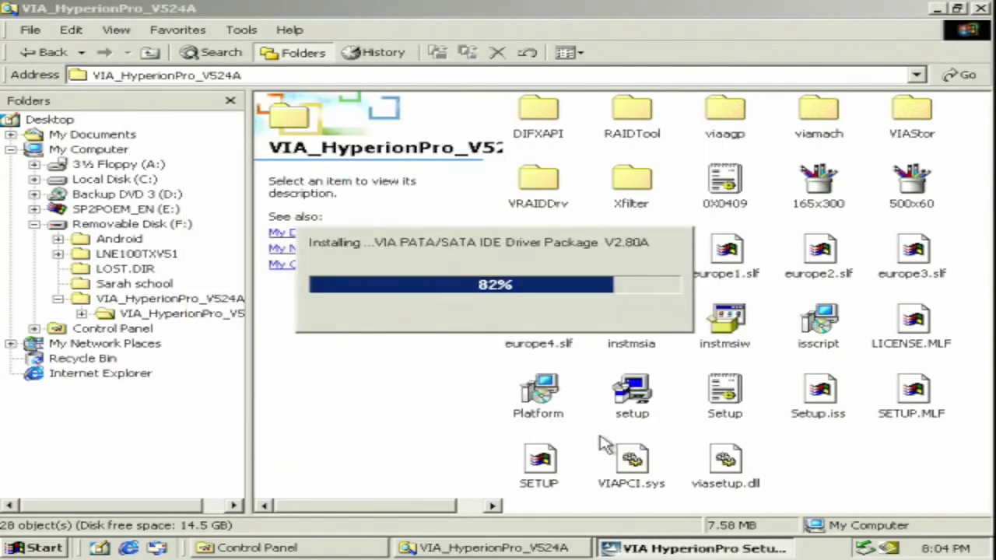
left_click(504, 393)
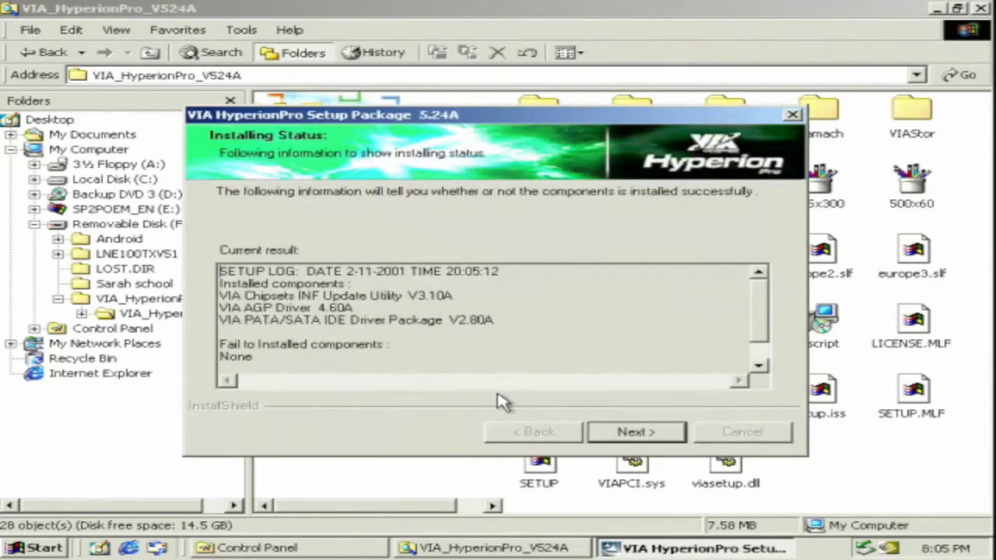
left_click(623, 438)
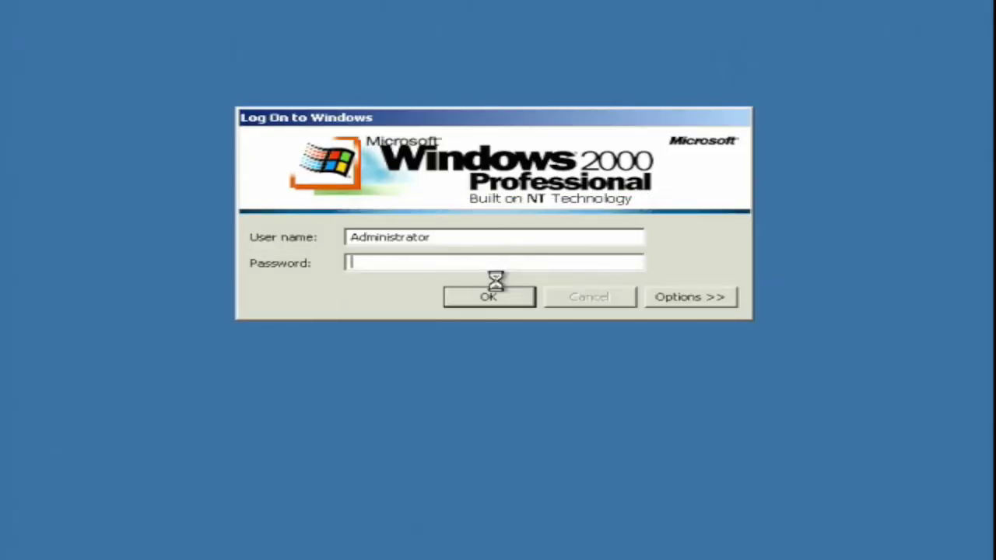
- Log back on as Administrator with the account password and open Device Manager from the My Computer properties
type("**")
key("Return")
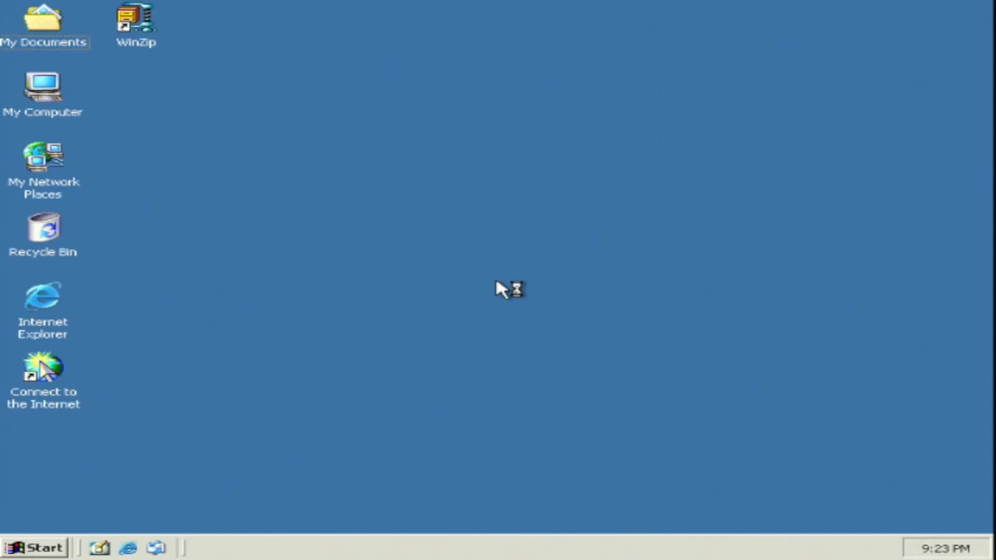
right_click(53, 90)
left_click(86, 251)
left_click(334, 98)
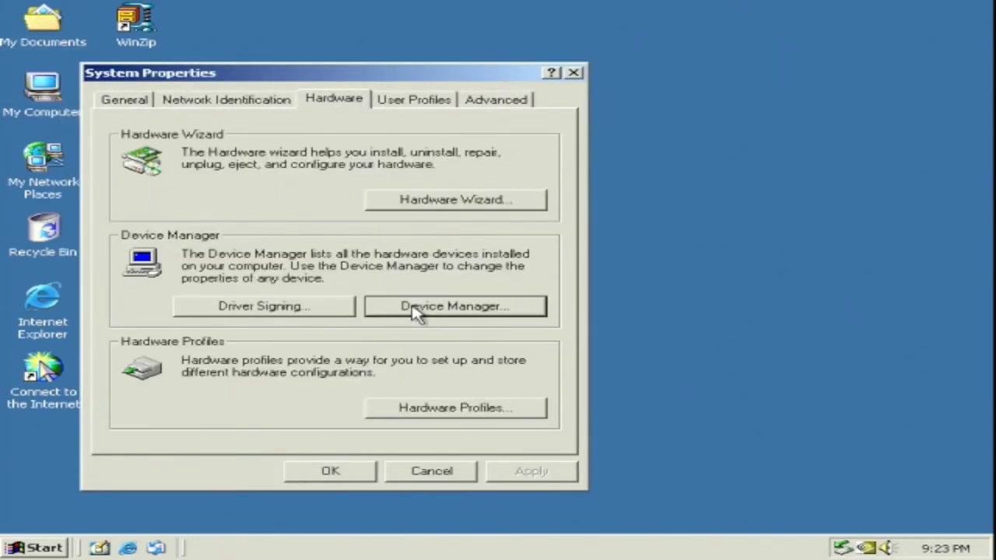
left_click(416, 306)
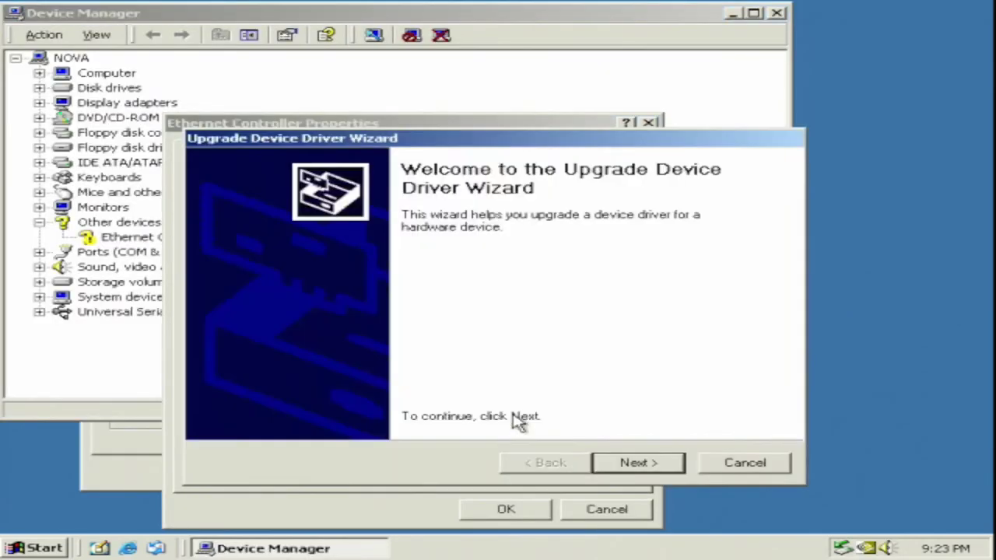
- Set the driver upgrade for the Ethernet Controller to search only a specified location
left_click(643, 460)
left_click(642, 460)
left_click(344, 383)
left_click(345, 365)
left_click(343, 401)
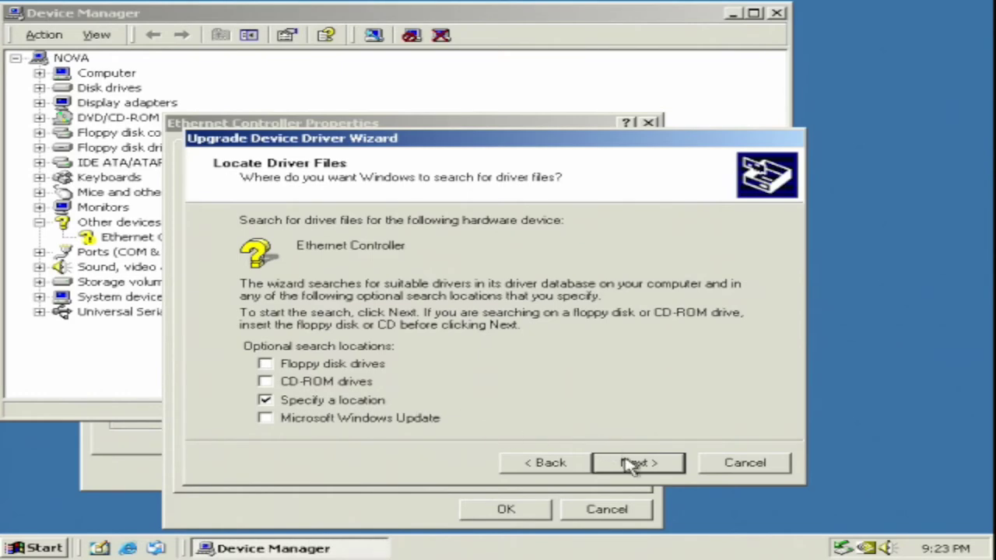
- Choose the WIN2000 folder inside FastEthernet on drive F: as the location of the Ethernet Controller's driver files
left_click(634, 464)
left_click(696, 456)
left_click(315, 406)
double_click(422, 343)
double_click(412, 289)
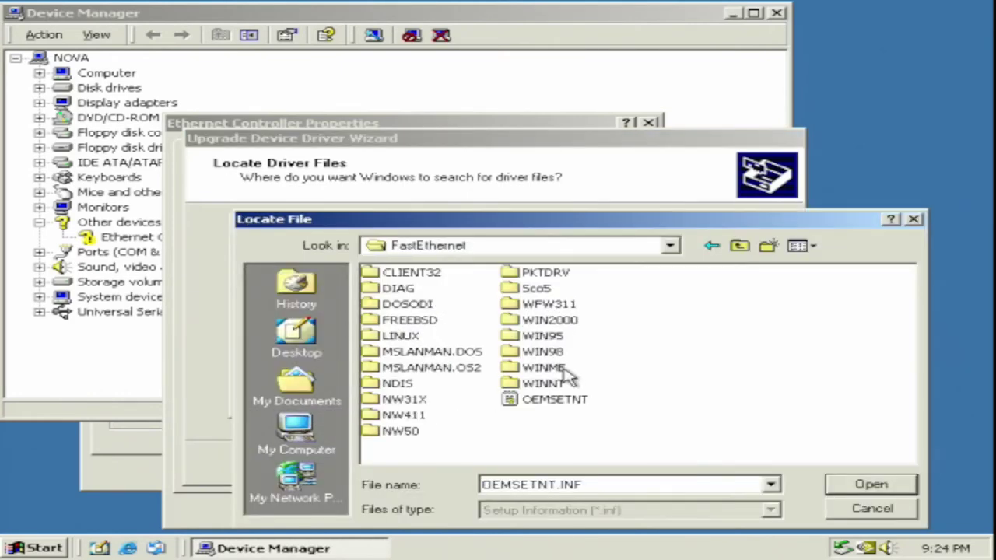
double_click(549, 320)
left_click(872, 484)
left_click(687, 257)
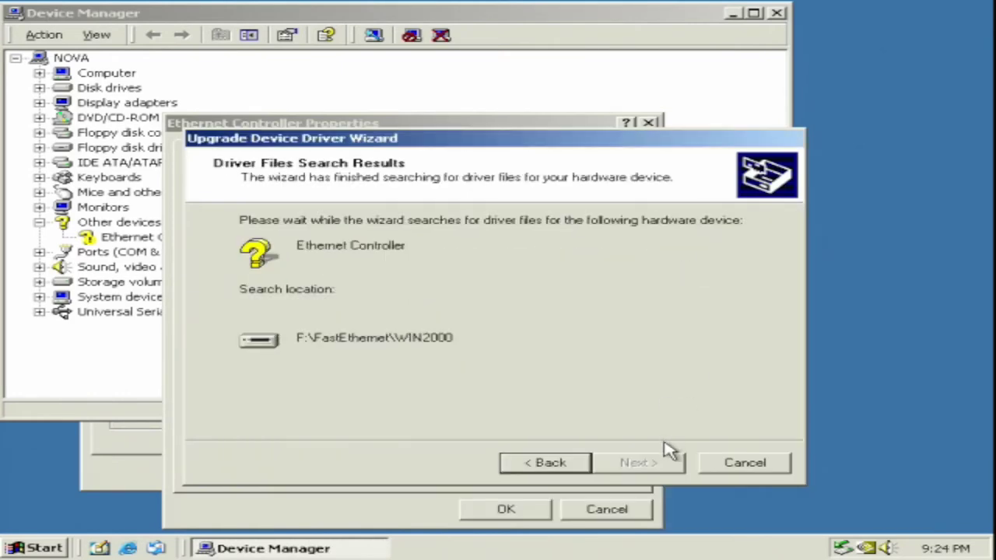
- Install the Network Everywhere Fast Ethernet Adapter (NC100) driver despite its missing signature, and close Device Manager and System Properties
left_click(658, 467)
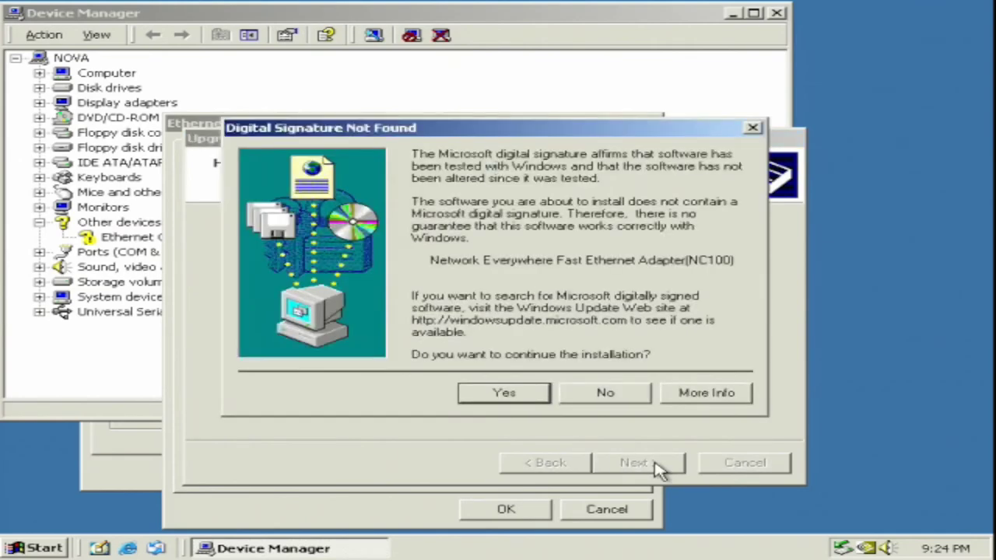
left_click(501, 395)
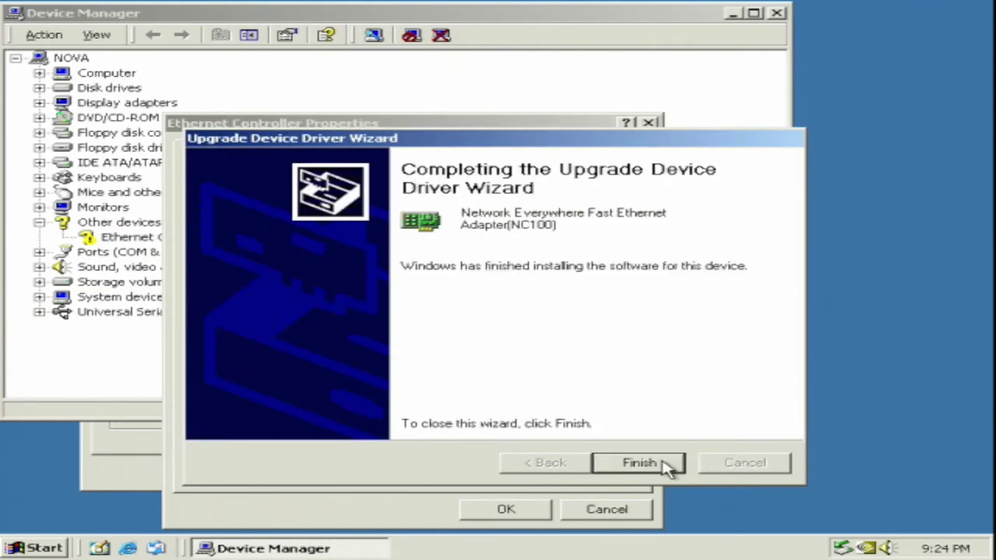
left_click(665, 465)
left_click(470, 511)
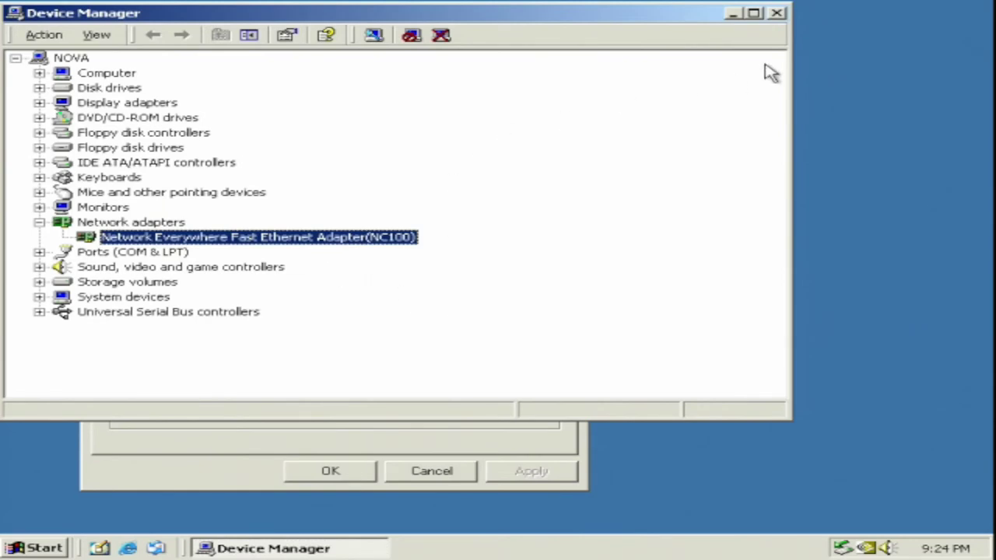
left_click(779, 13)
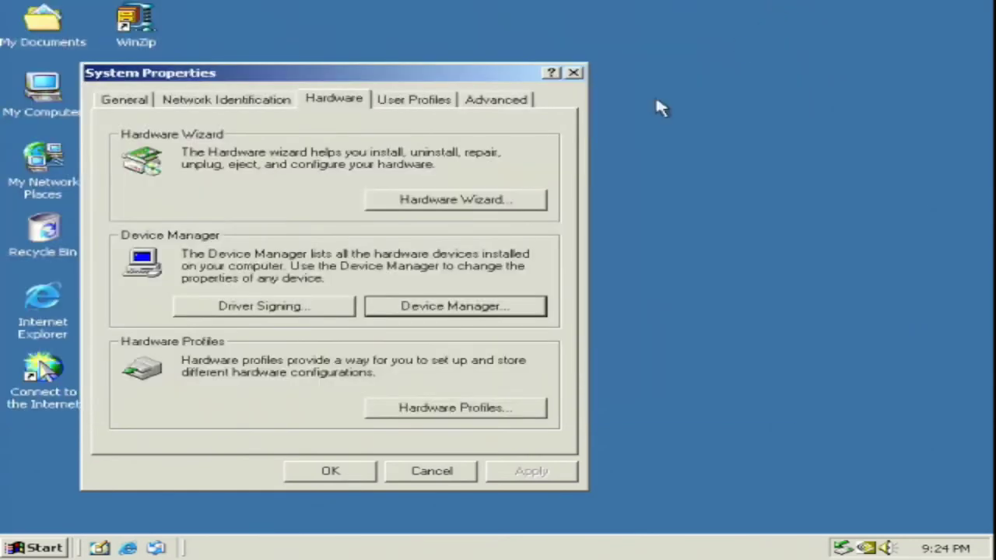
left_click(573, 72)
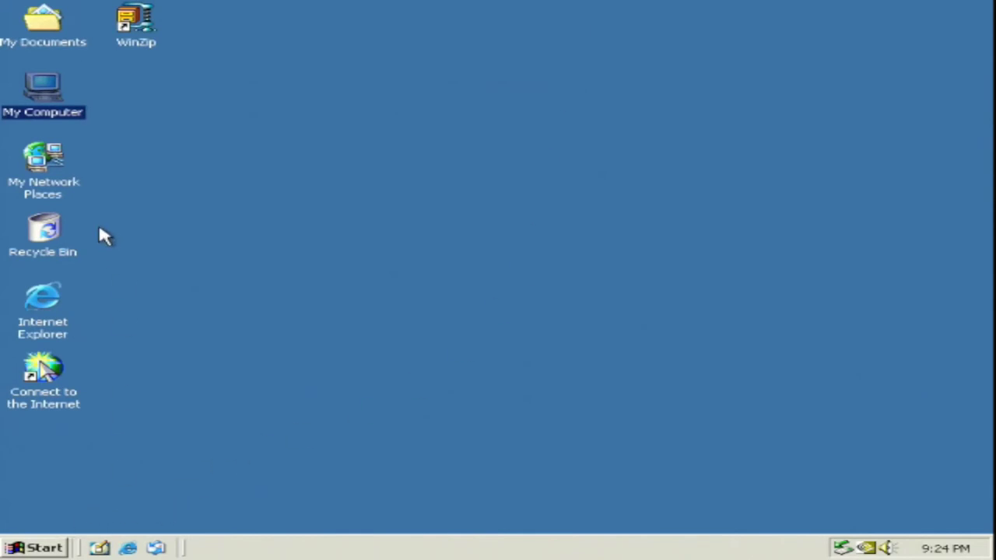
- Explore My Computer with the folder tree and show the contents of the SP2POEM_EN (E:) disc
right_click(40, 96)
left_click(55, 98)
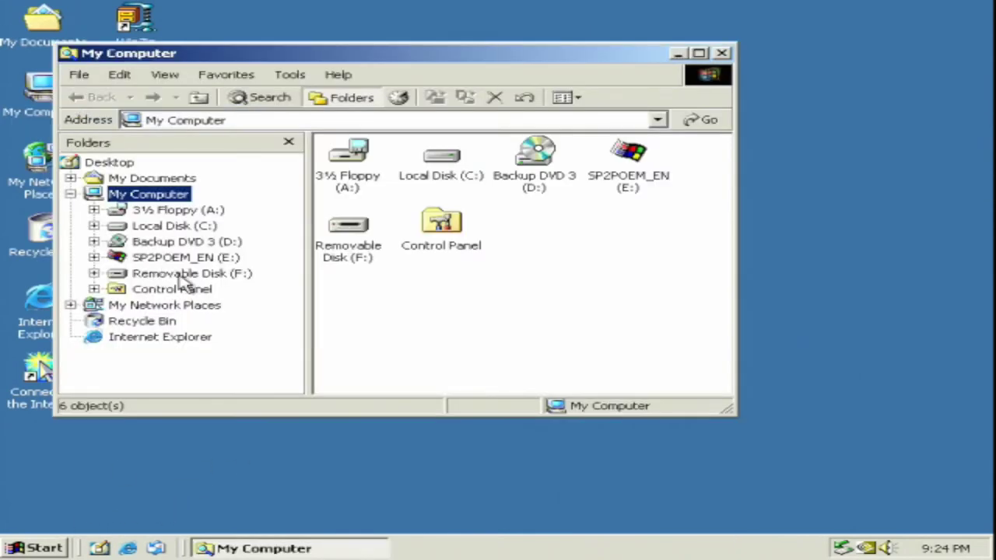
left_click(630, 156)
double_click(644, 159)
left_click(788, 116)
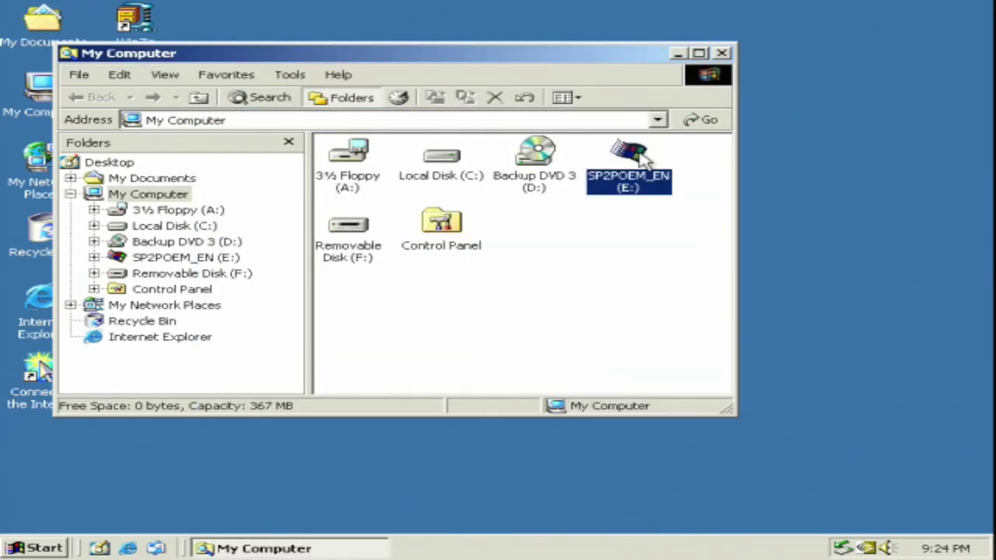
right_click(634, 153)
left_click(700, 172)
- Copy the I386 folder from the Windows disc to the root of Local Disk (C:)
right_click(545, 148)
left_click(596, 303)
left_click(174, 226)
right_click(585, 233)
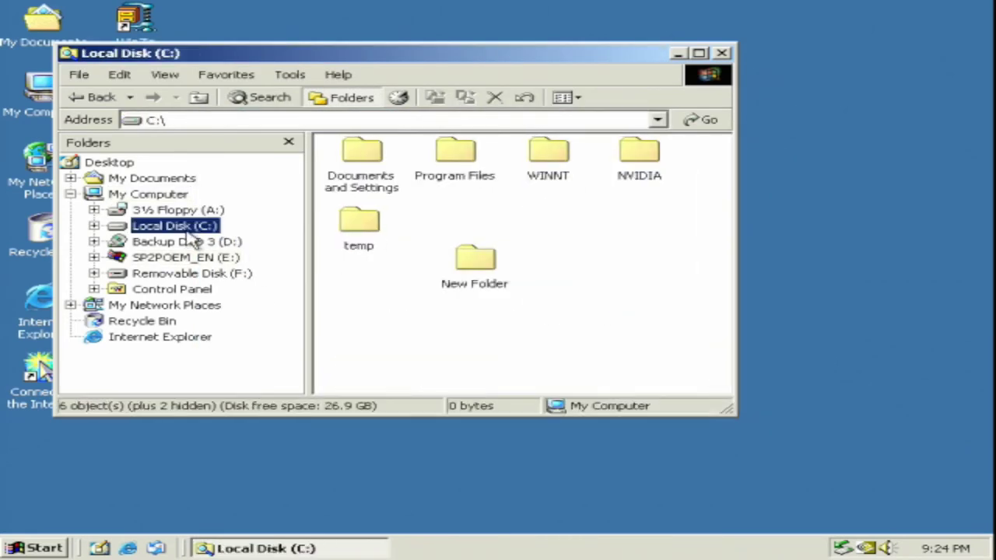
left_click(641, 350)
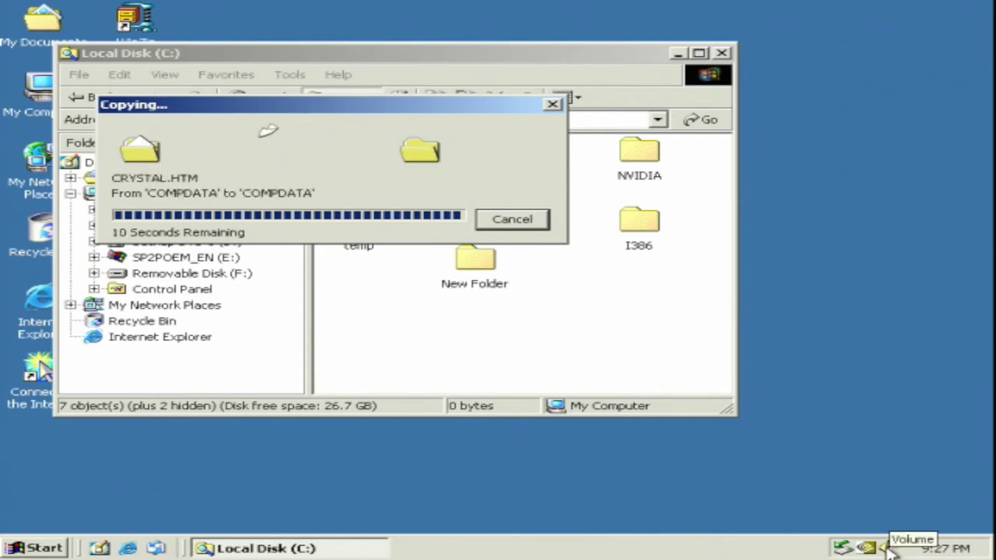
- Run AdbeRdr80_en_US from D:\Programs\Acrobat Reader and install Adobe Reader 8 into C:\Program Files\Adobe\Reader 8.0
left_click(23, 115)
right_click(23, 115)
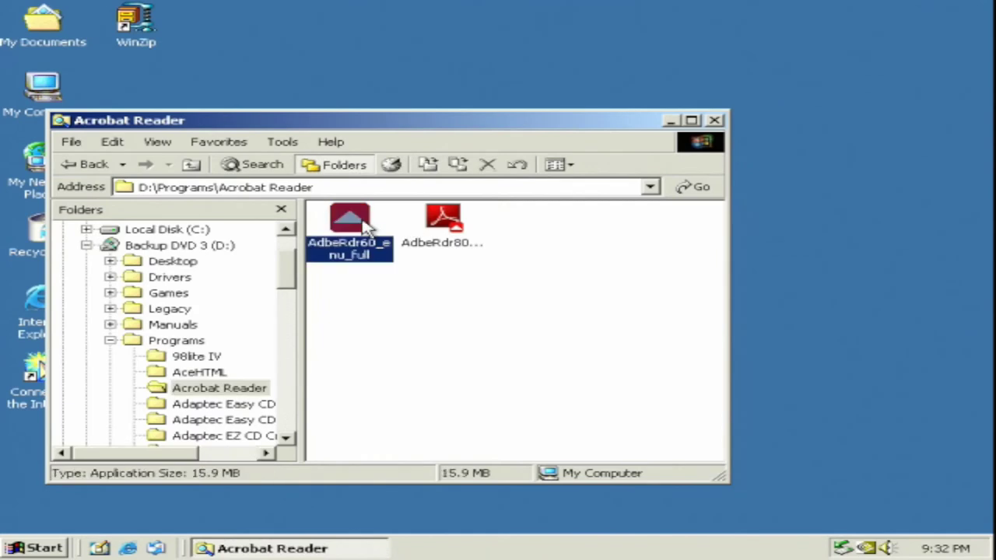
left_click(453, 223)
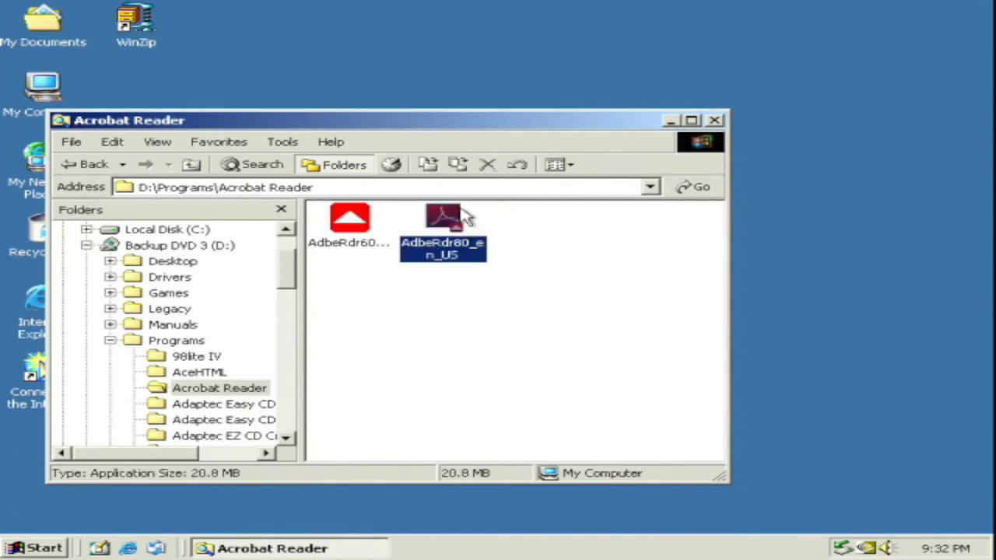
double_click(454, 223)
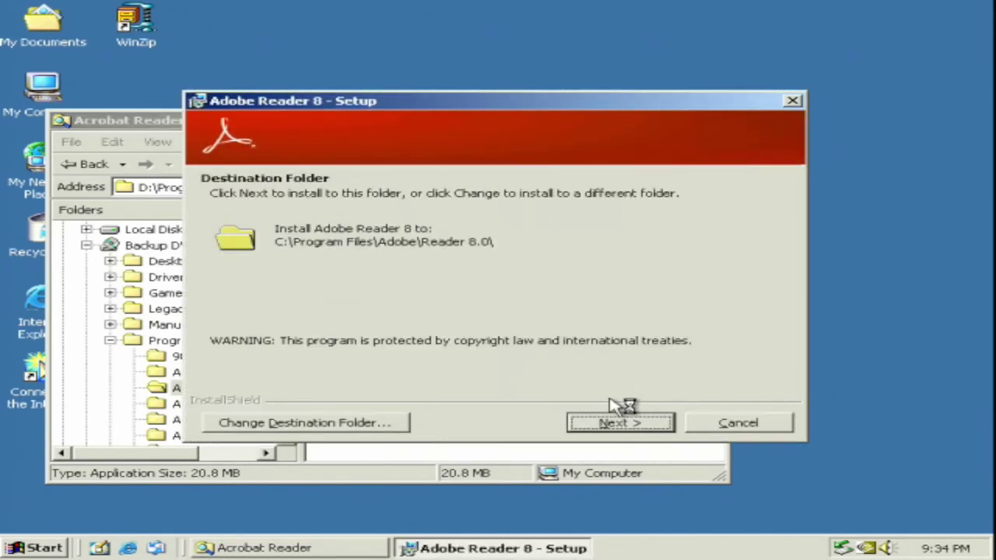
left_click(622, 424)
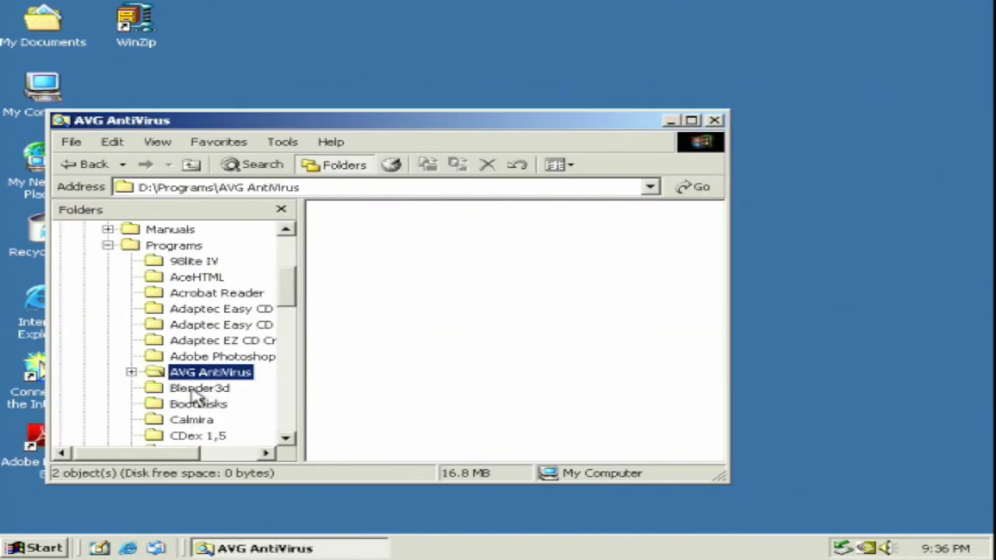
- Run blender-2.26-windows from the Blender3d folder and complete the Blender 2.26 installation
left_click(199, 389)
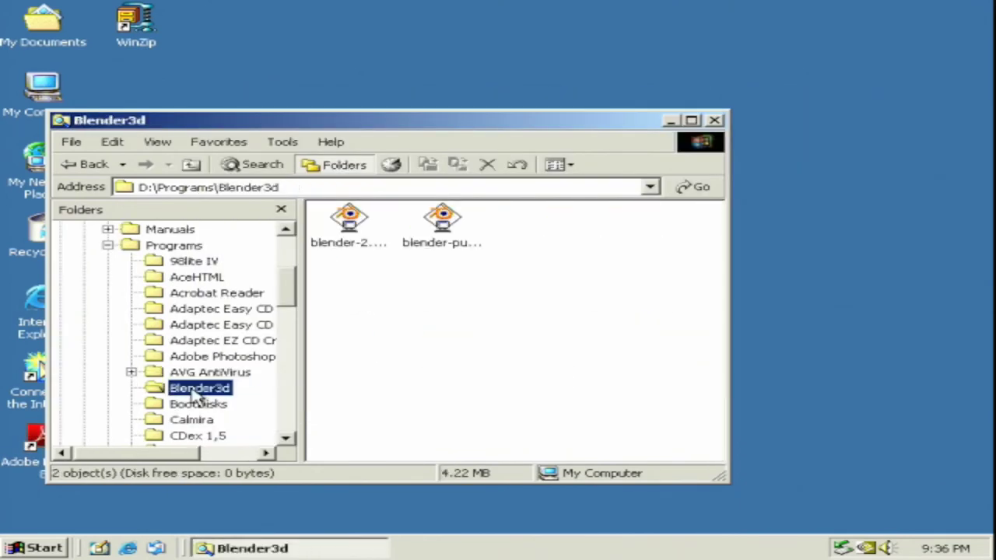
left_click(447, 246)
double_click(349, 226)
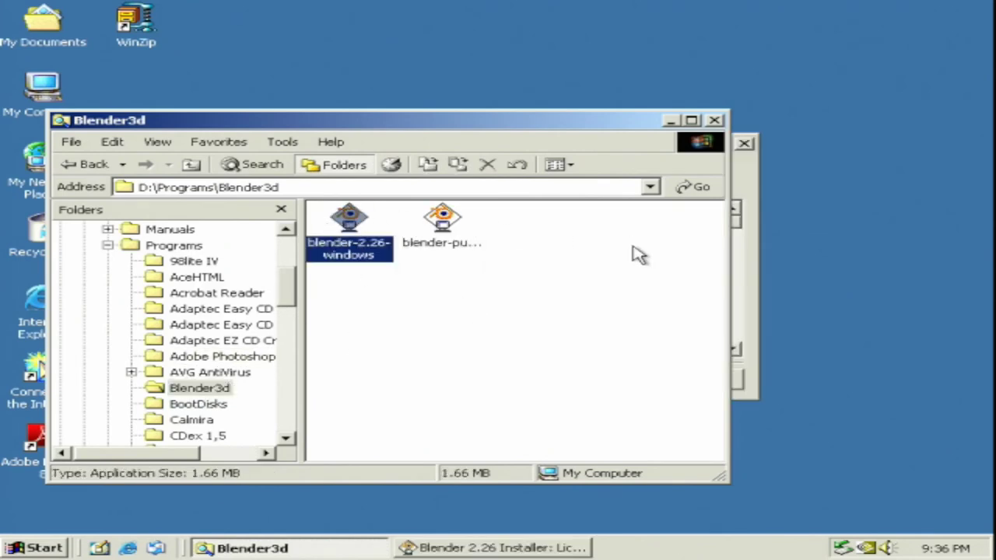
left_click(494, 548)
left_click(694, 385)
left_click(693, 385)
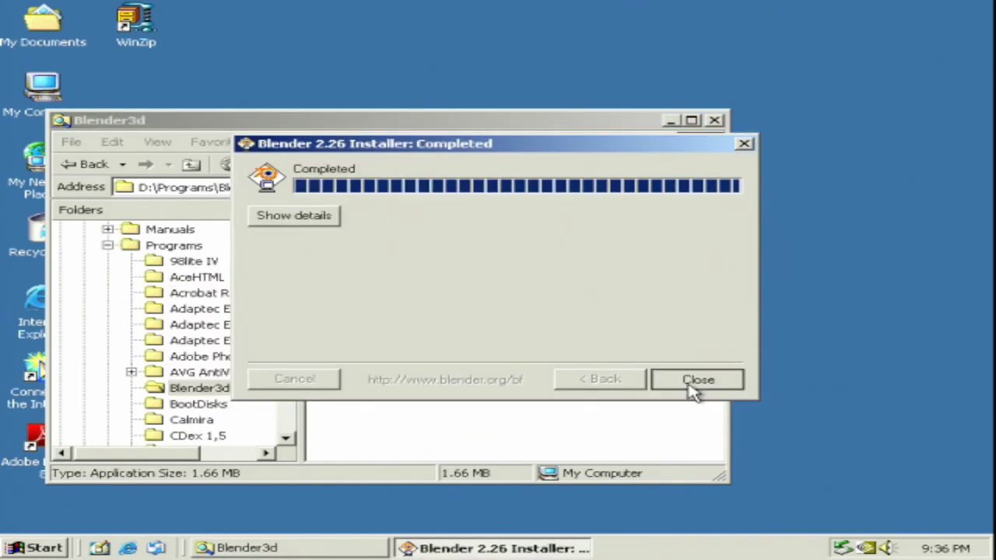
- Run blender-publisher-2.25-windows from the Blender3d folder and install Blender Publisher
left_click(583, 338)
left_click(429, 249)
double_click(429, 250)
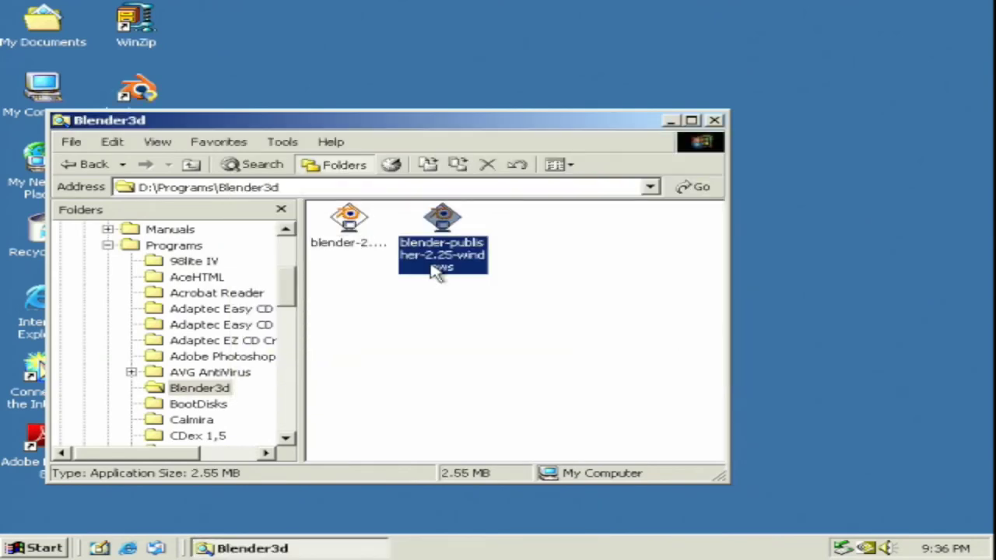
left_click(629, 414)
left_click(614, 415)
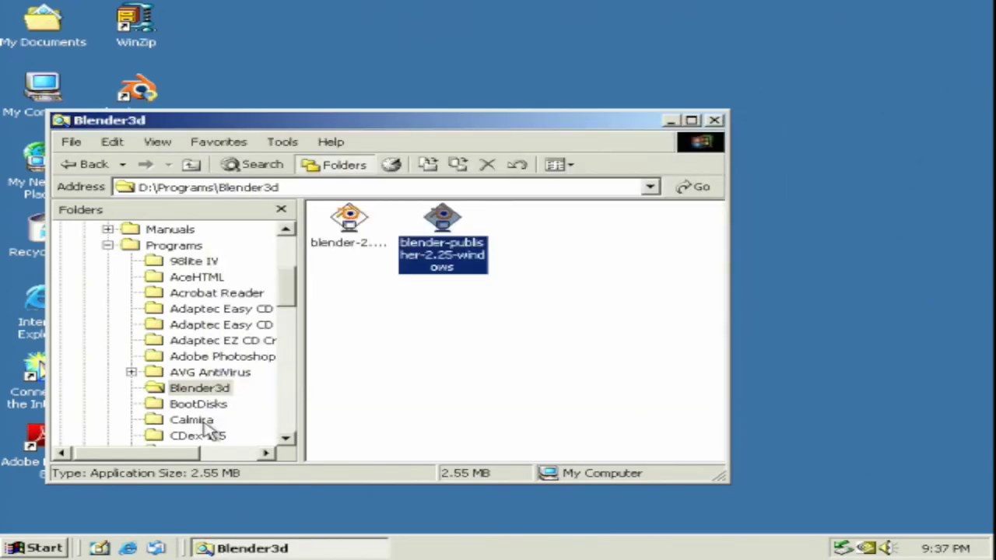
- Run cdex_151 from the CDex 1,5 folder and install CDex without viewing the readme file
scroll(206, 412, "down", 1)
left_click(199, 387)
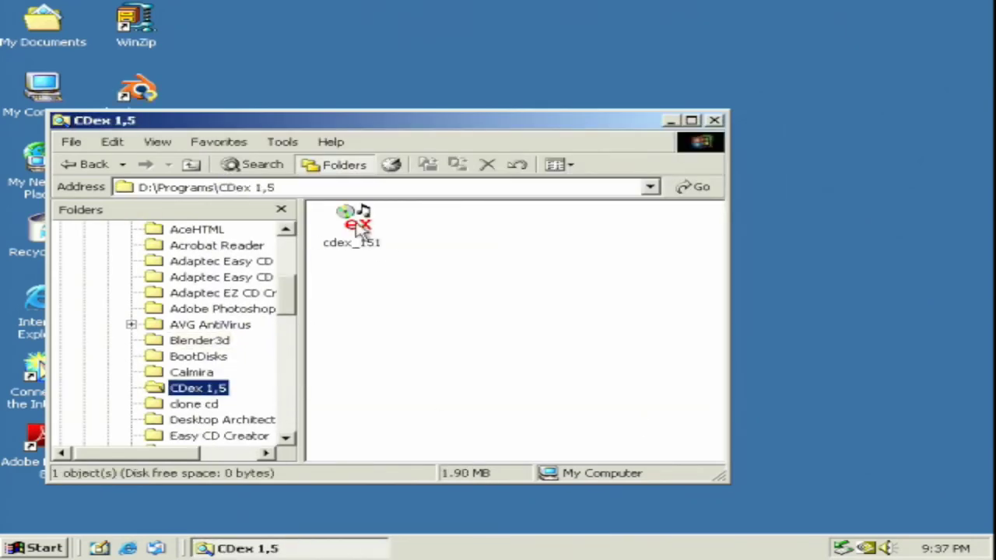
double_click(354, 222)
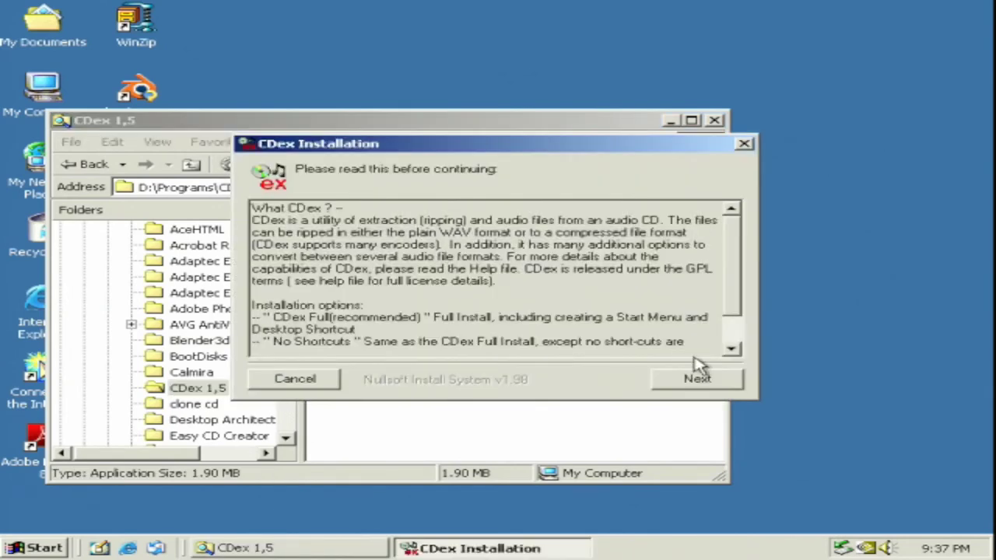
left_click(708, 380)
left_click(710, 382)
left_click(707, 384)
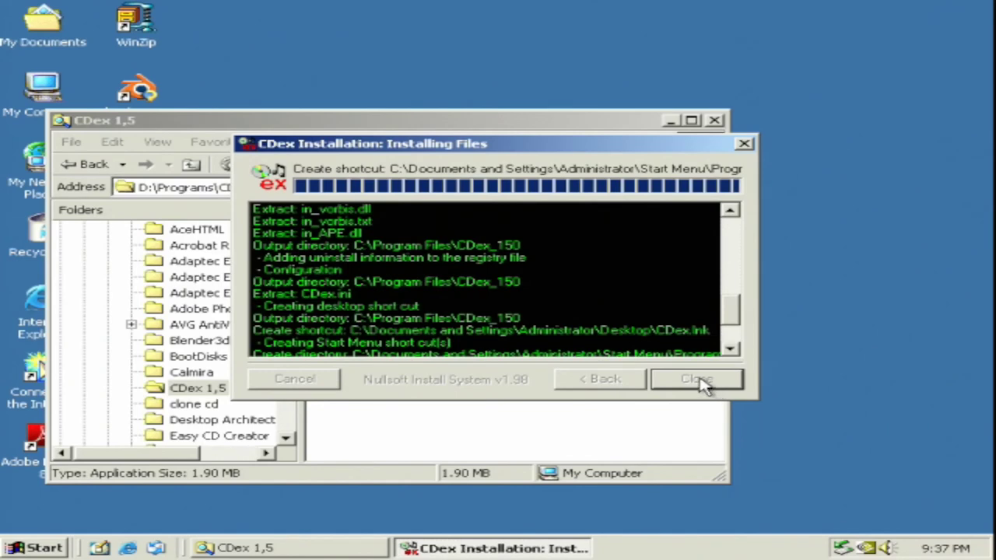
left_click(572, 347)
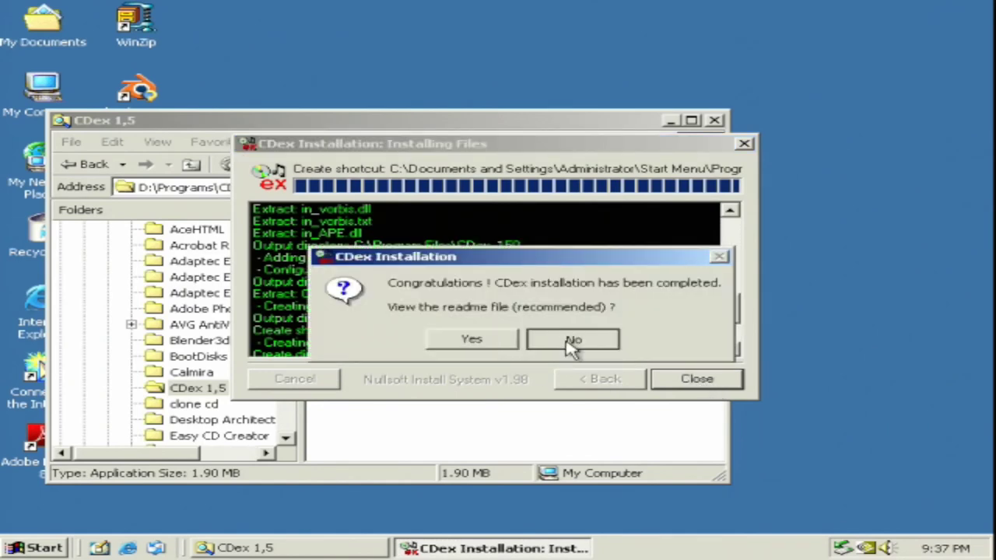
- Install Mozilla Firefox using Firefox Setup 2.0.0.2 from the Firefox folder, without launching the browser when setup finishes
left_click(217, 436)
left_click(190, 388)
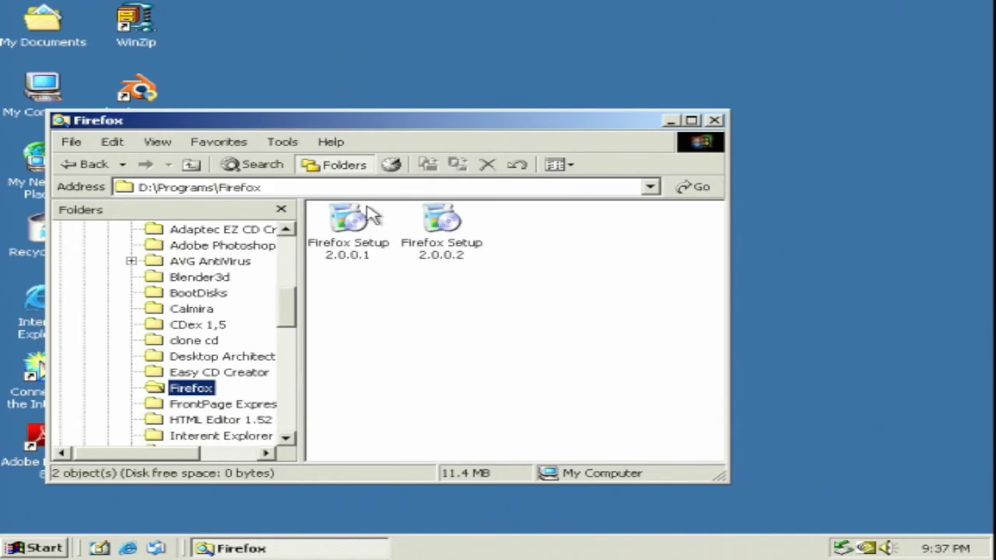
double_click(430, 220)
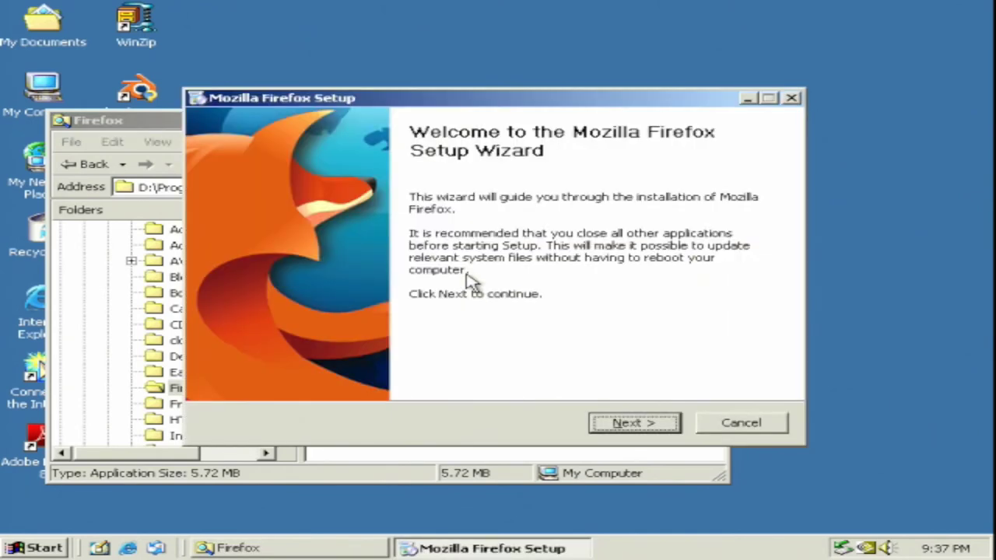
left_click(634, 424)
left_click(418, 363)
left_click(615, 423)
left_click(620, 425)
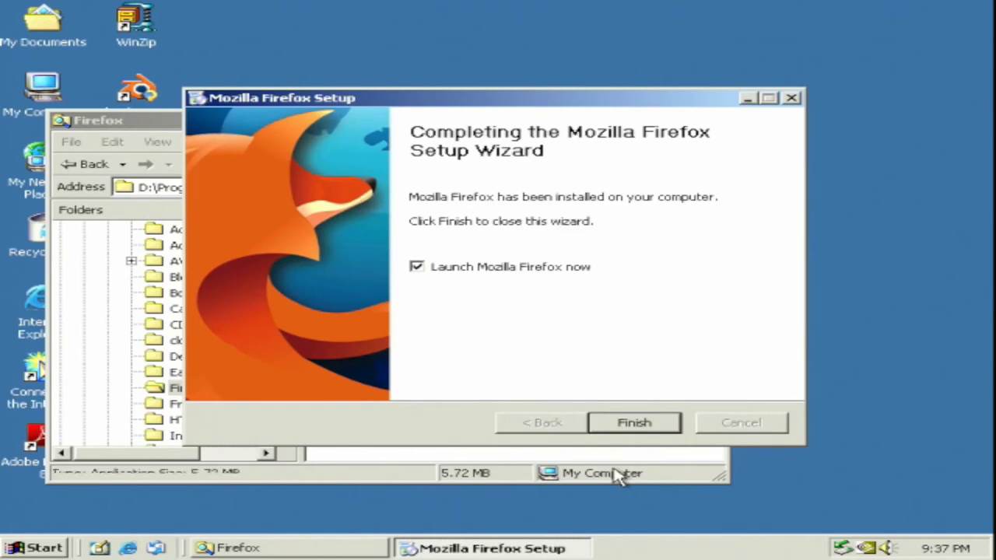
left_click(560, 272)
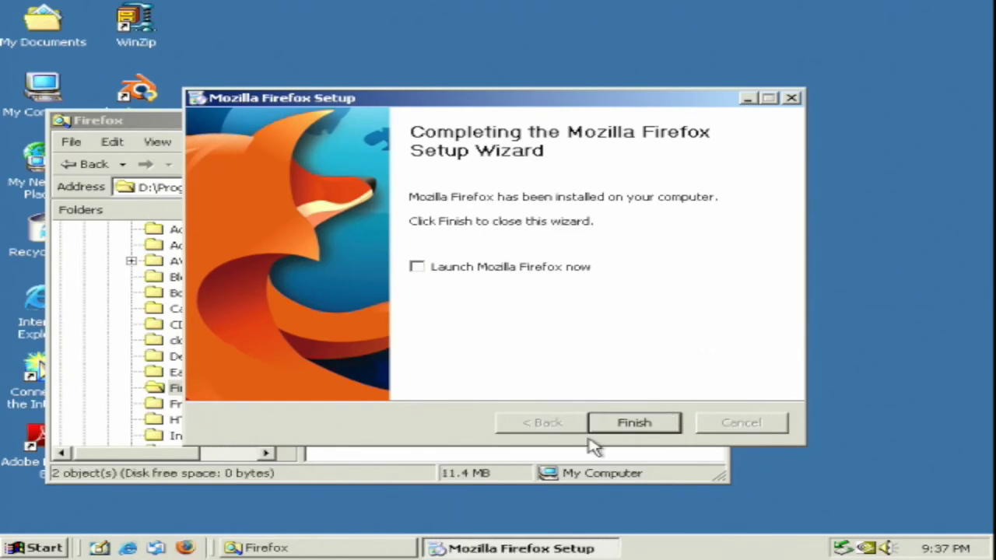
left_click(632, 427)
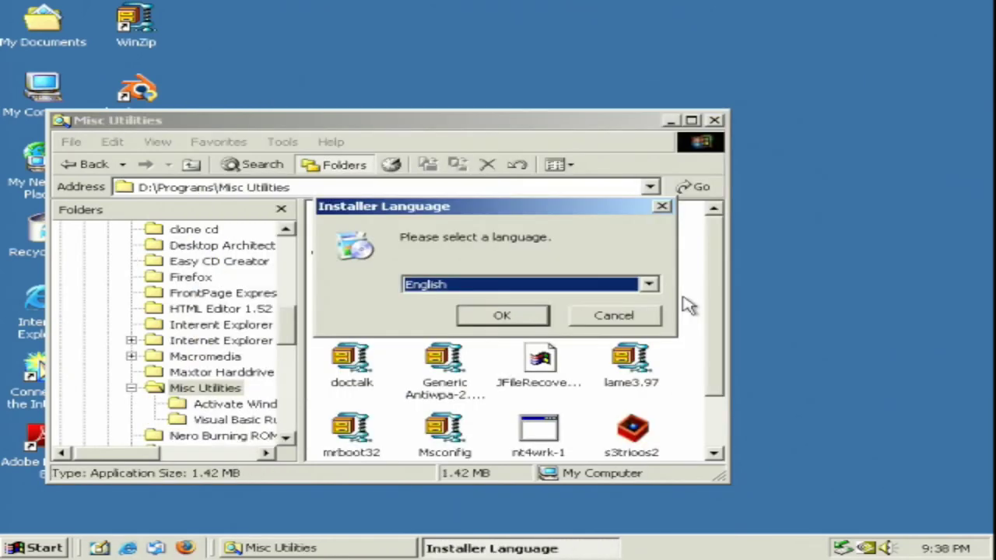
- Install CCleaner v1.36 in English without the CCleaner Yahoo! Toolbar
left_click(506, 318)
left_click(634, 423)
left_click(658, 435)
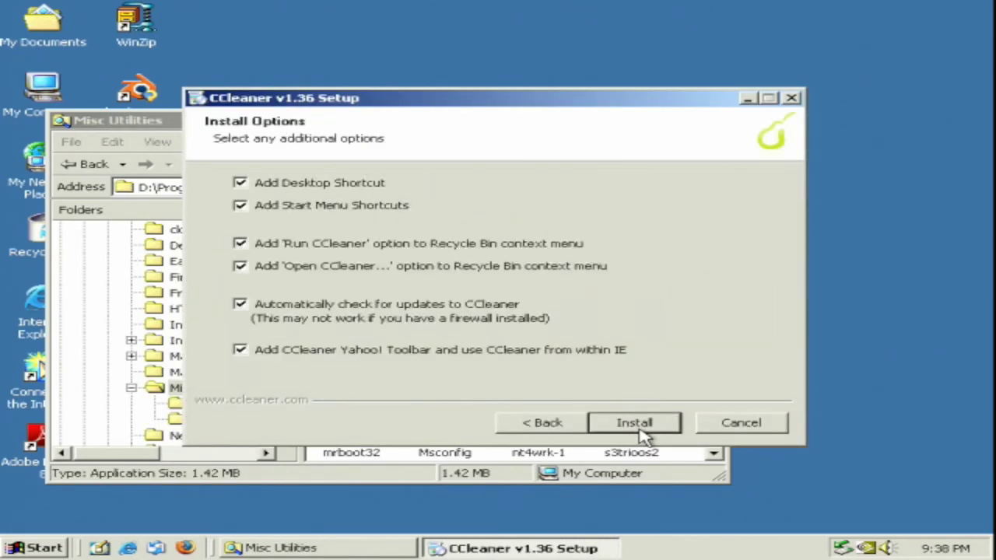
left_click(366, 350)
left_click(632, 420)
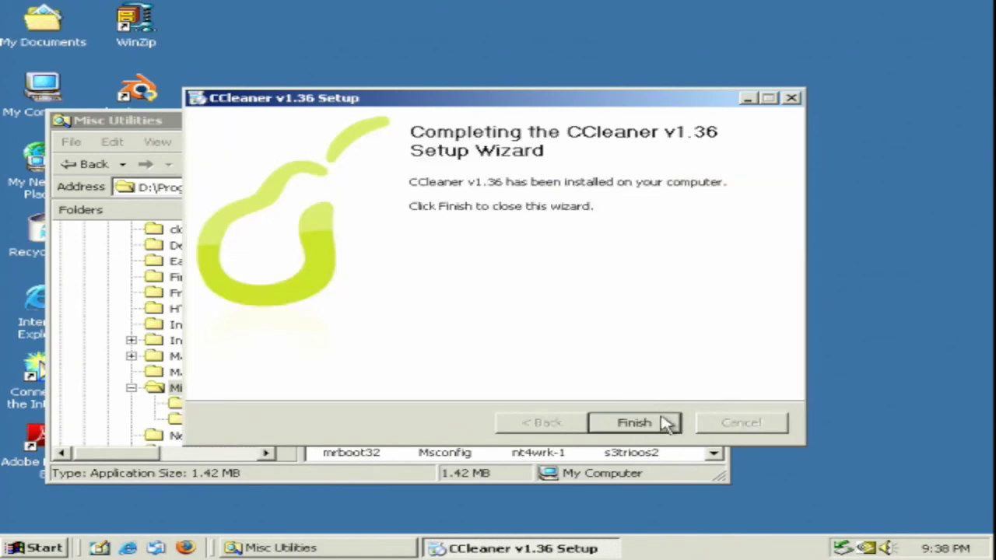
left_click(667, 423)
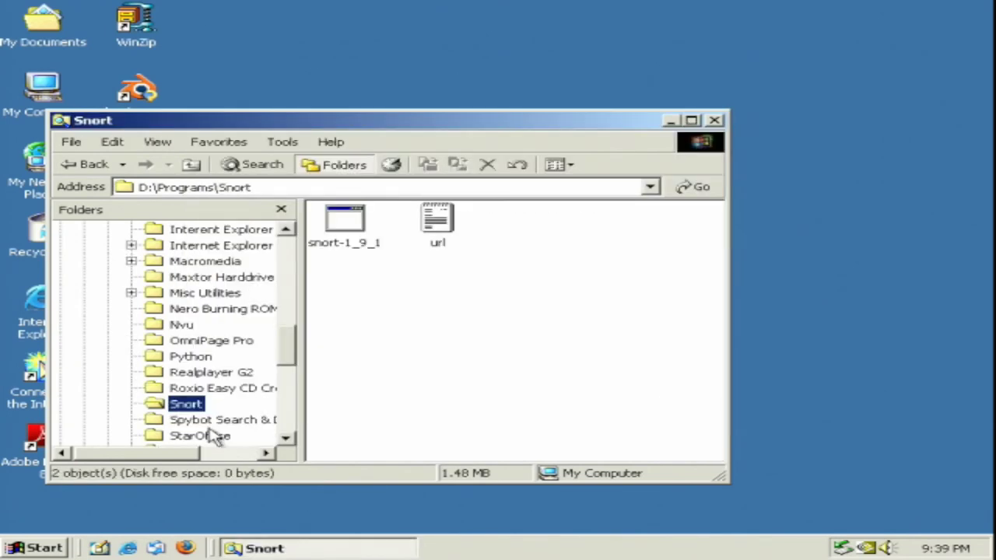
- Run so-5_2-ga-bin-windows-en from the StarOffice folder and proceed to the installation directory selection
left_click(216, 434)
left_click(354, 222)
double_click(354, 222)
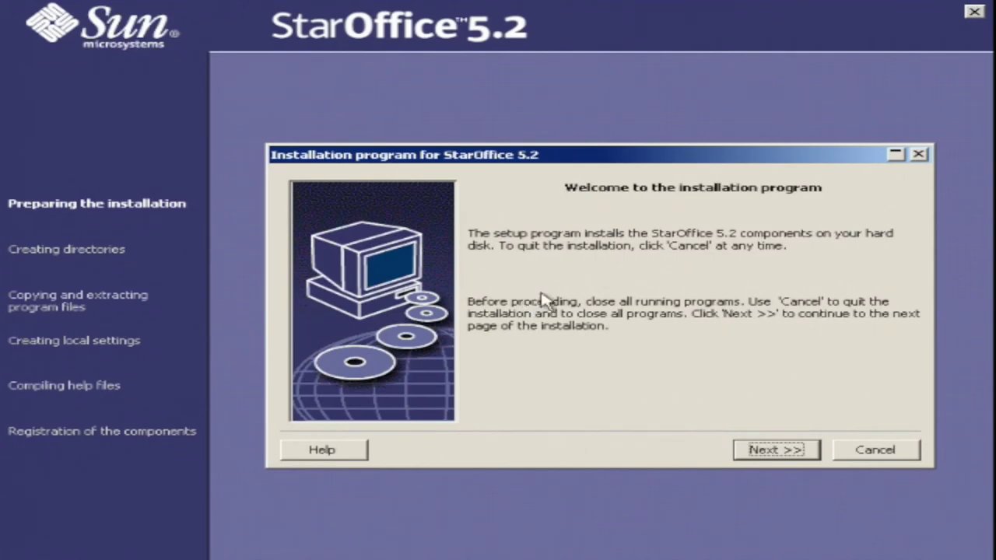
left_click(803, 452)
left_click(804, 451)
key("Return")
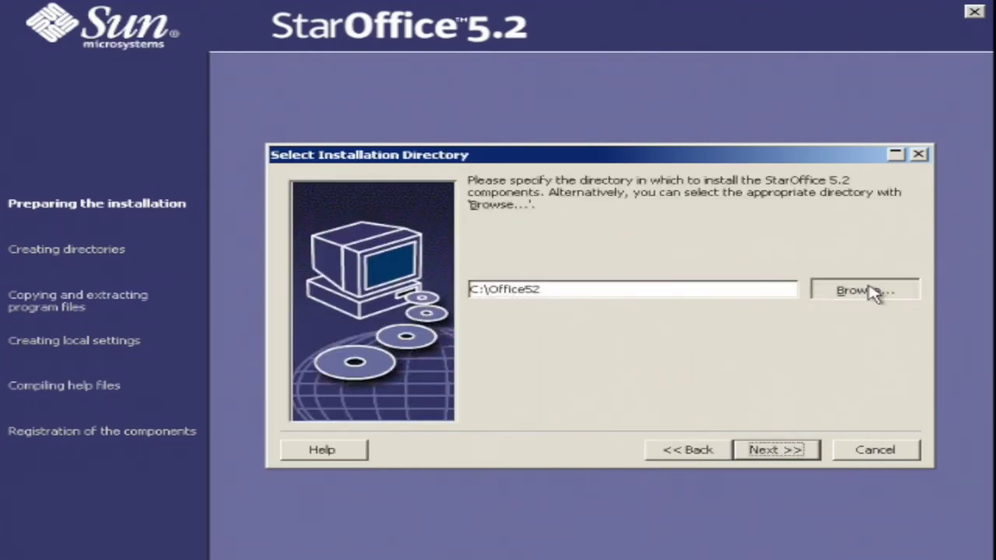
- Set the StarOffice installation directory to C:\Program Files\StarOffice52, create that directory and start the installation
left_click(862, 289)
double_click(288, 304)
right_click(422, 202)
left_click(430, 203)
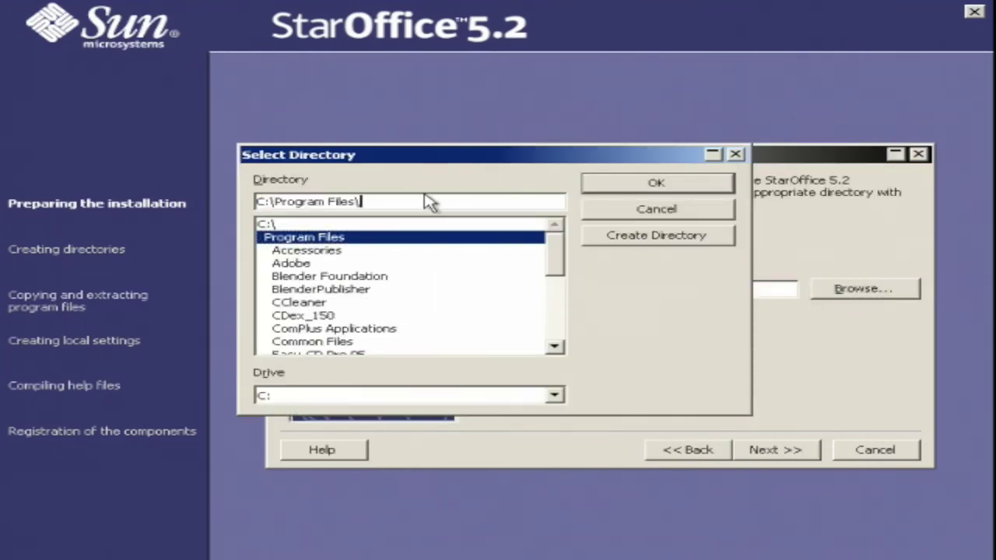
key("Return")
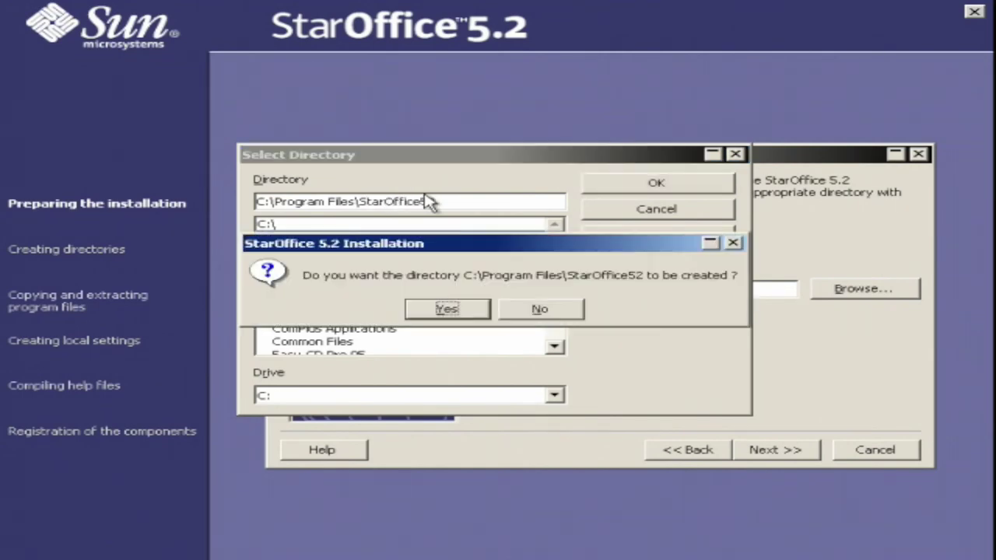
key("Return")
left_click(775, 450)
left_click(770, 450)
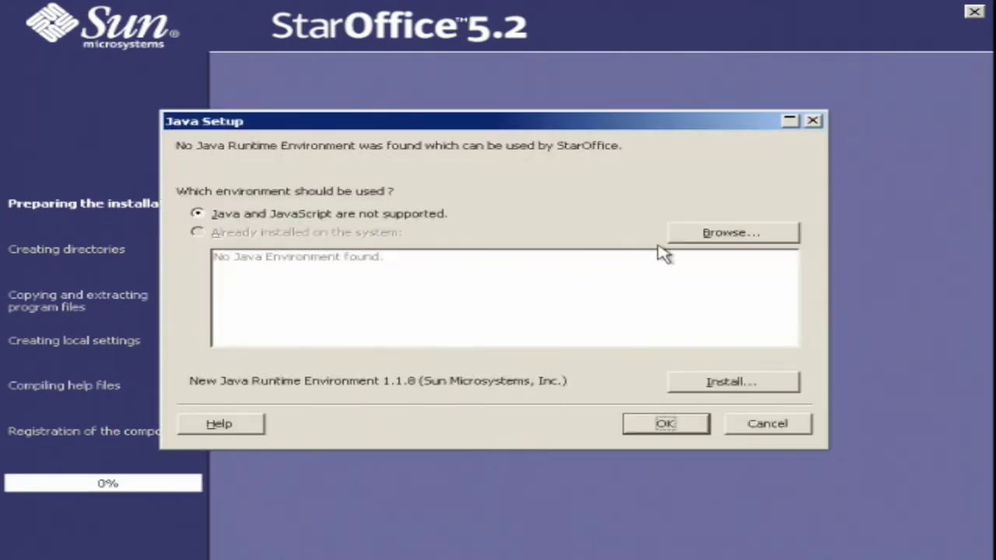
- Install Java Runtime Environment 1.1.8 without viewing its README and accept it as the Java environment for StarOffice
left_click(728, 385)
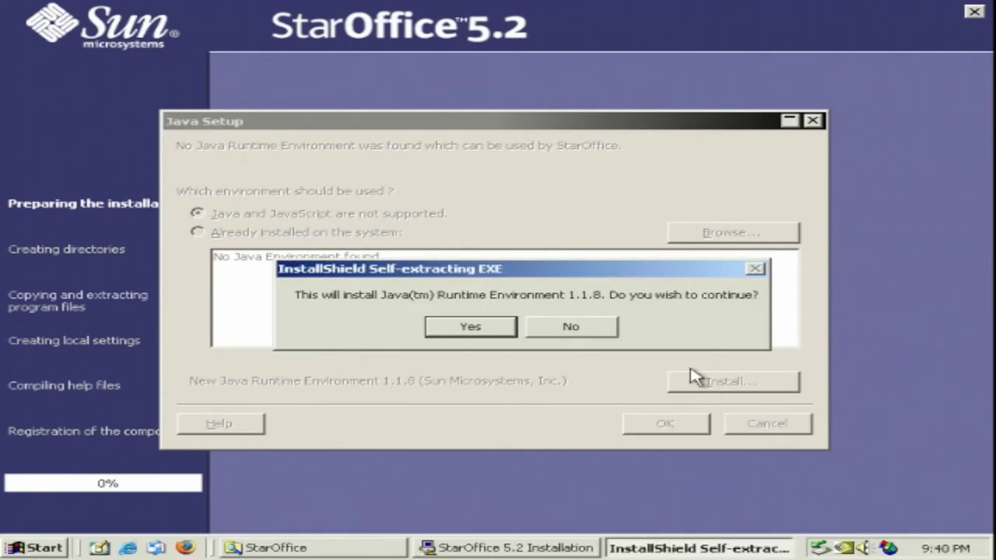
left_click(509, 327)
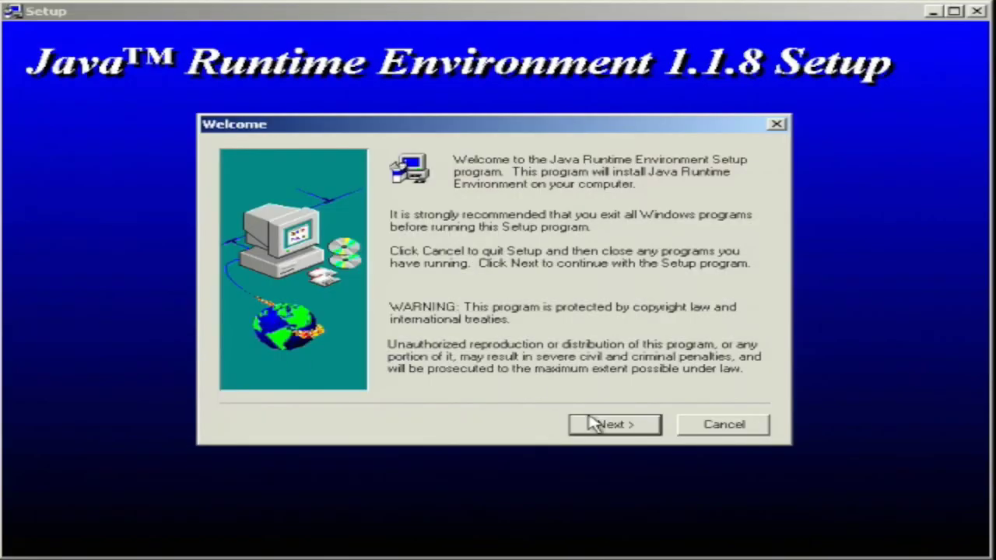
left_click(593, 423)
left_click(596, 428)
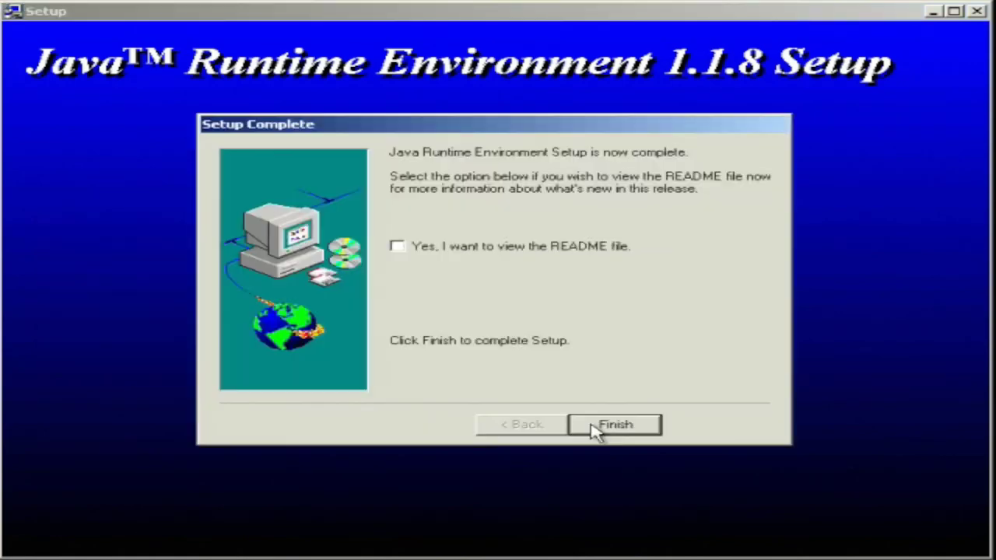
left_click(650, 425)
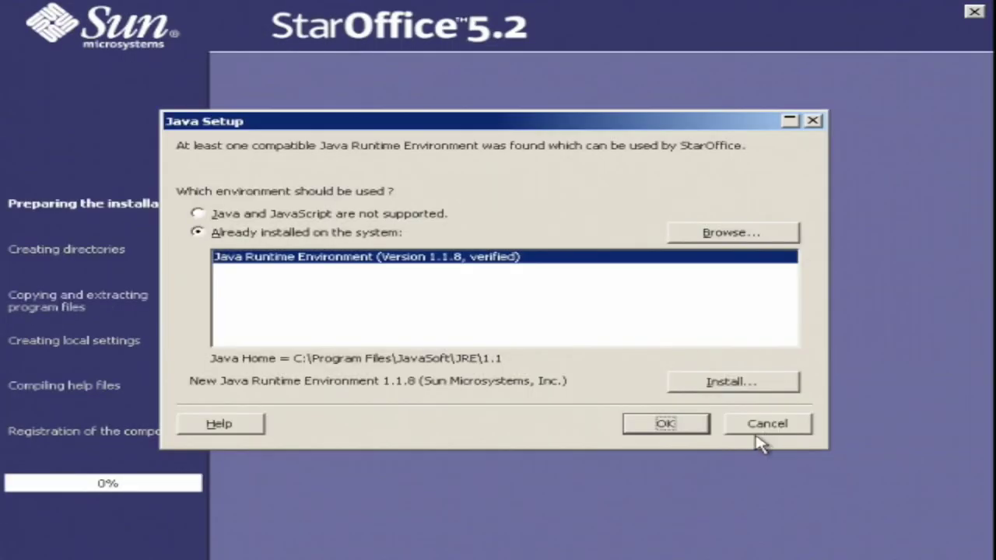
left_click(698, 430)
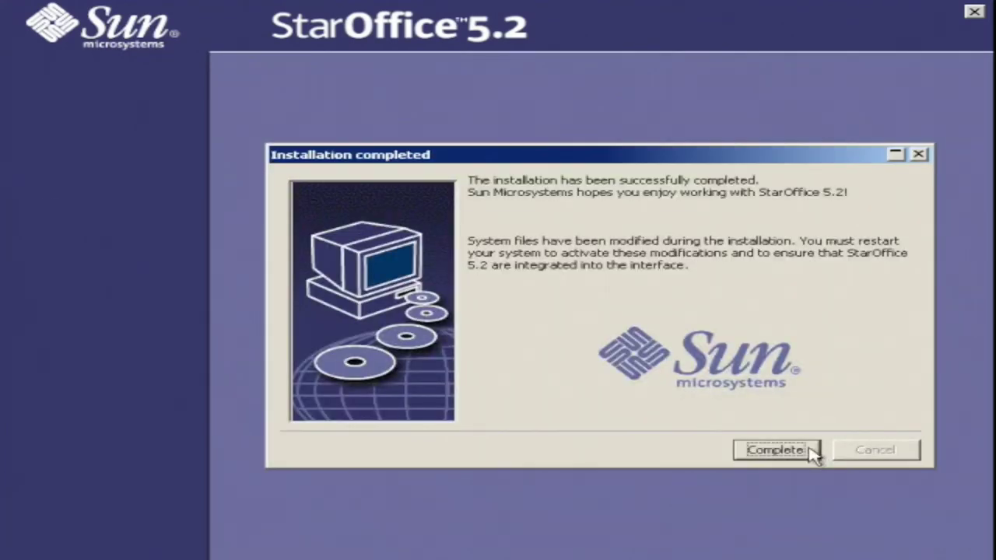
- Complete the StarOffice 5.2 installation without restarting Windows
left_click(790, 451)
left_click(544, 315)
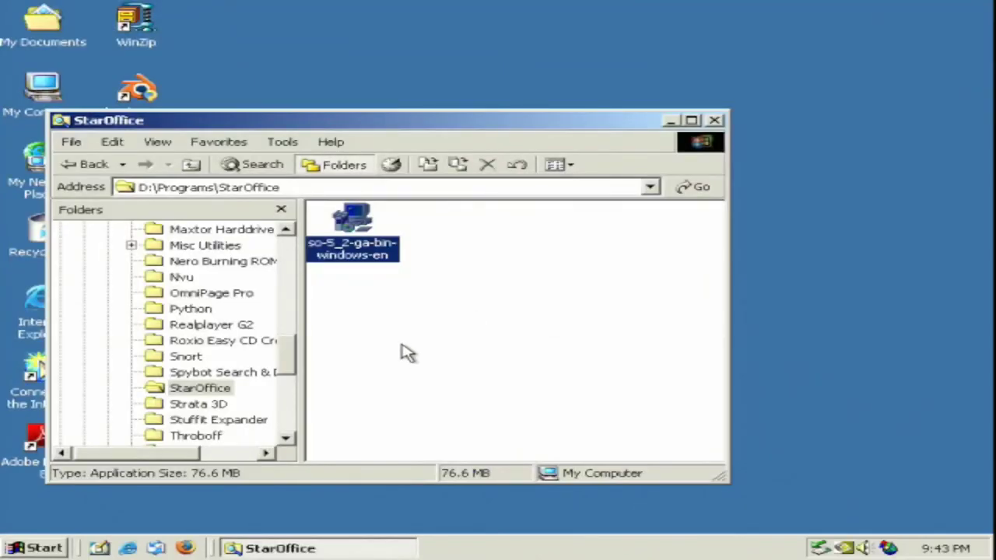
left_click(400, 351)
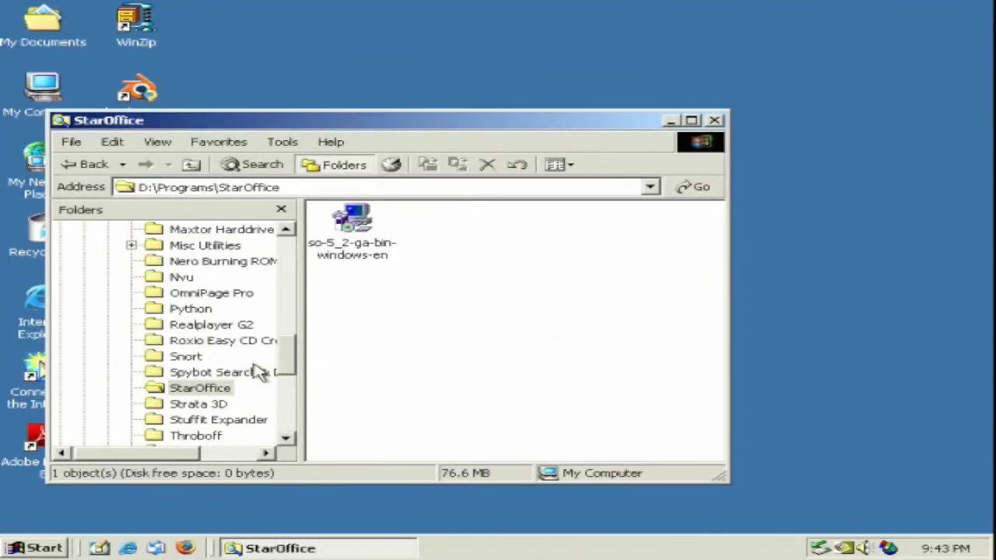
- Merge the ShellThrobOff registration file from the Throboff folder into the registry
left_click_drag(294, 367, 302, 391)
left_click(194, 324)
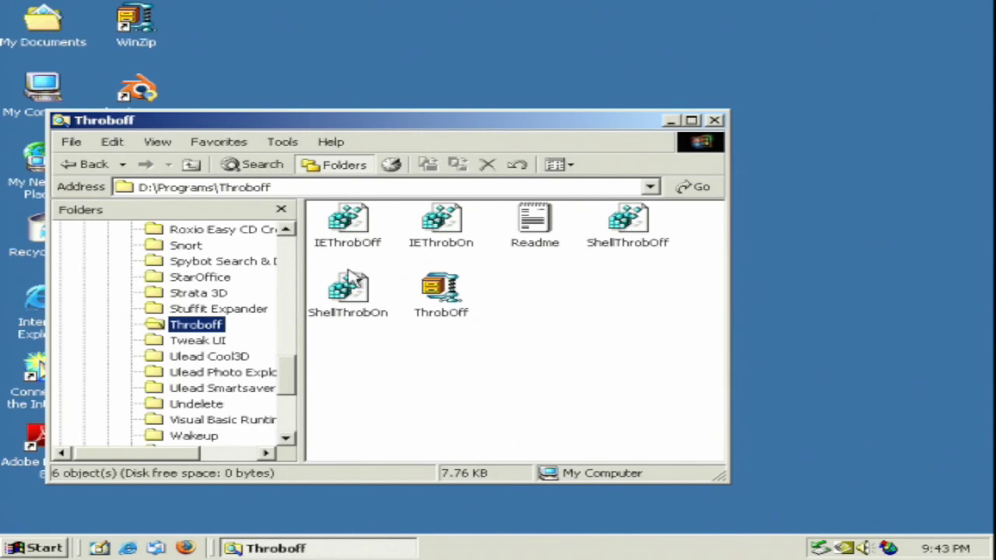
double_click(620, 224)
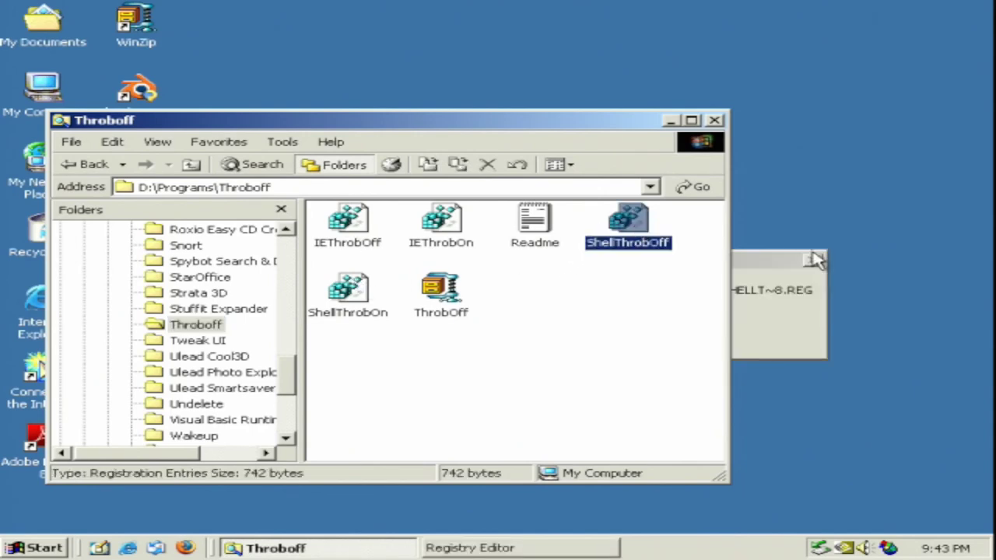
left_click(461, 333)
left_click(518, 341)
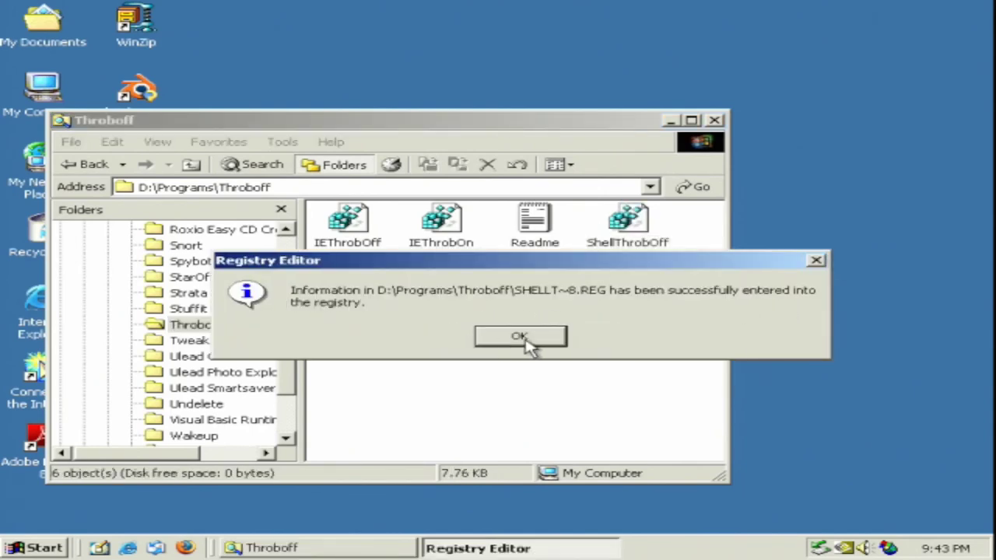
- Extract the tweakui archive to a Tweakui folder on the desktop and install Tweak UI from its setup information file
left_click(198, 343)
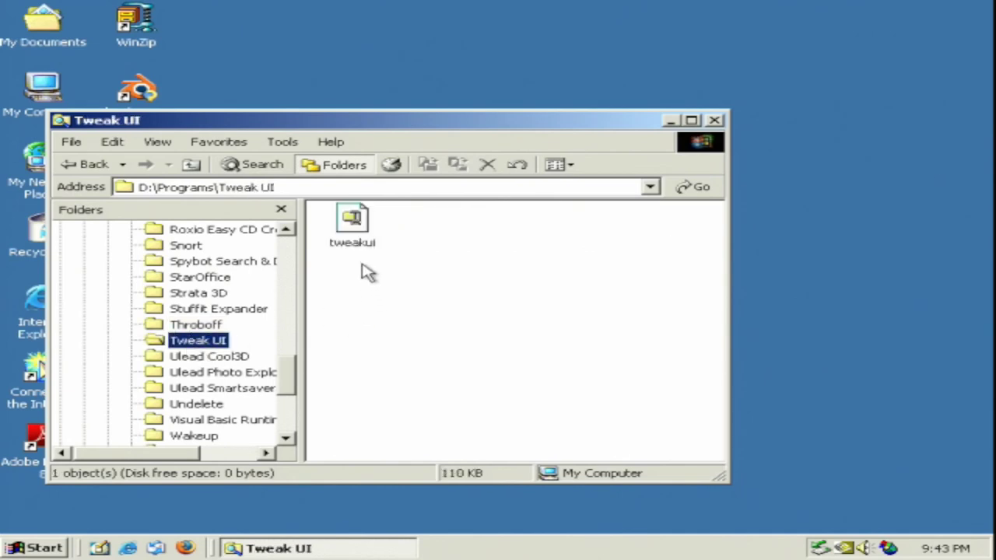
right_click(355, 229)
left_click(428, 267)
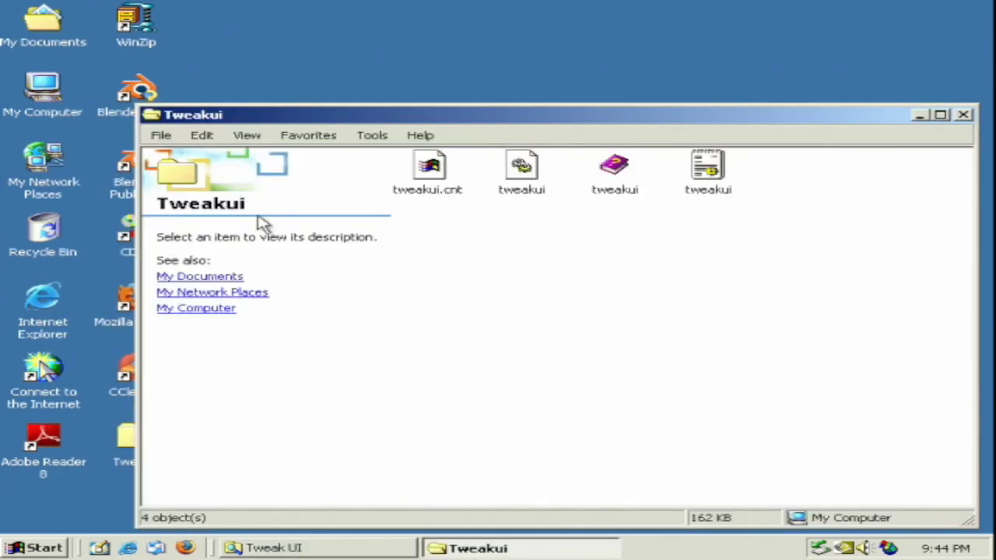
right_click(704, 175)
left_click(734, 201)
left_click(967, 63)
left_click(973, 111)
- Open the fo-c3d25 archive in the Ulead Cool3D folder and launch the Ulead COOL 3D setup
left_click(370, 351)
right_click(519, 221)
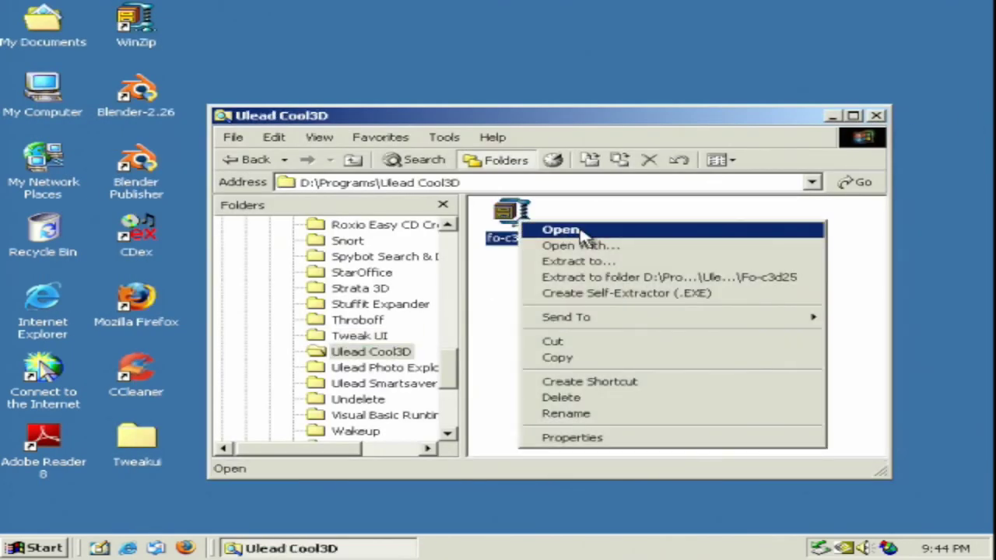
left_click(580, 230)
double_click(234, 246)
left_click(675, 114)
left_click(383, 286)
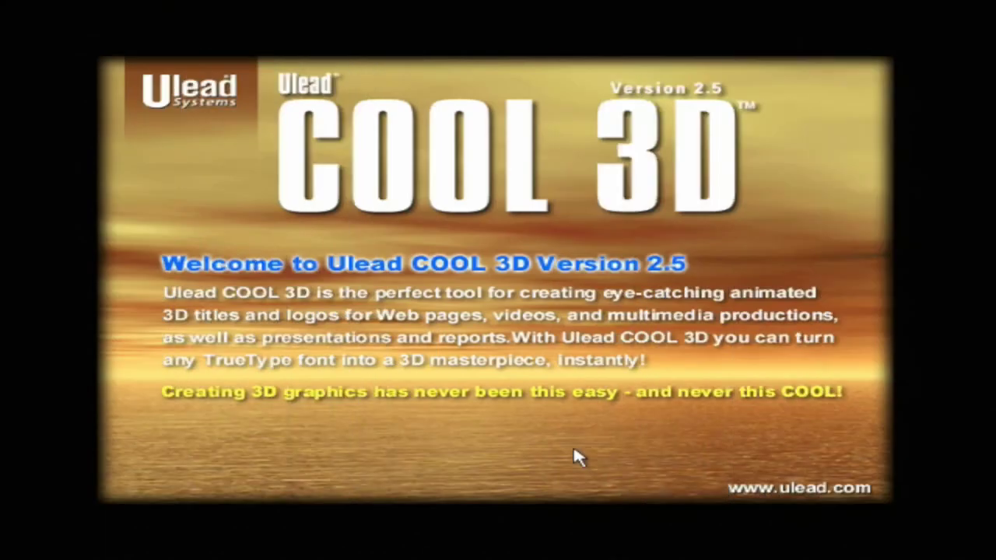
- Complete the Ulead COOL 3D 2.5 installation without opening the Read Me file
left_click(618, 427)
left_click(618, 426)
left_click(618, 426)
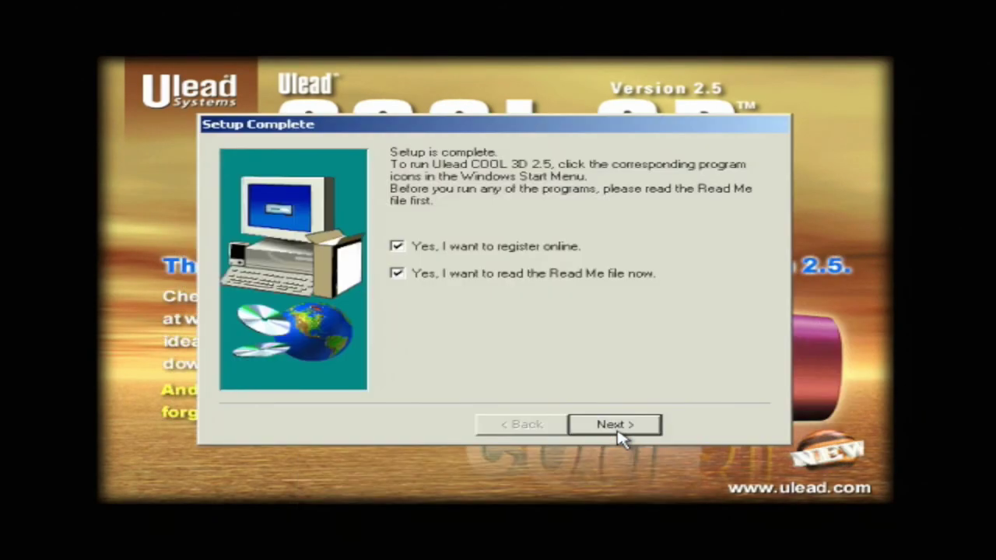
left_click(536, 274)
key("Return")
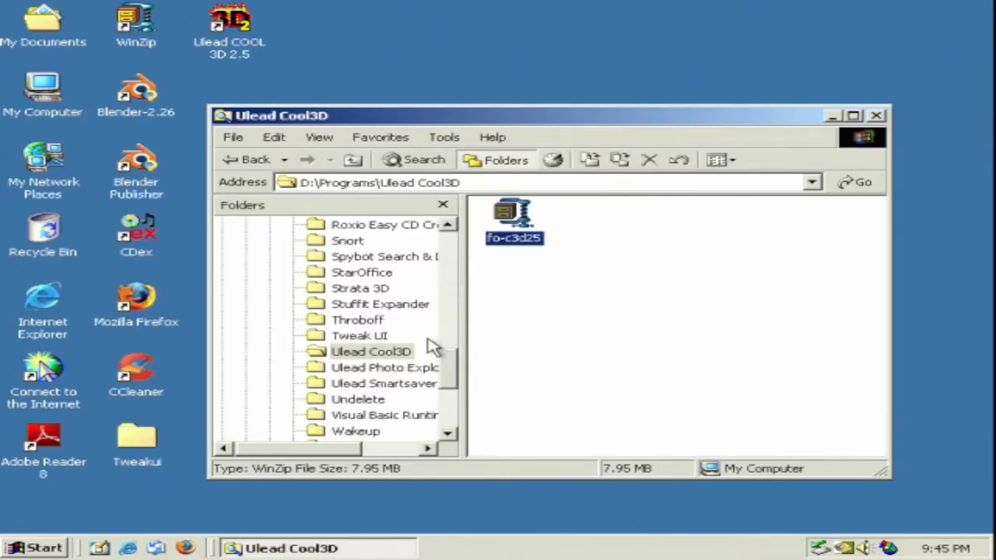
- Copy the PE42T installer from the Ulead Photo Explorer folder and fo-ssp20 from the Ulead Smartsaver Pro folder to the desktop
left_click(432, 369)
left_click_drag(498, 219, 350, 53)
left_click(379, 384)
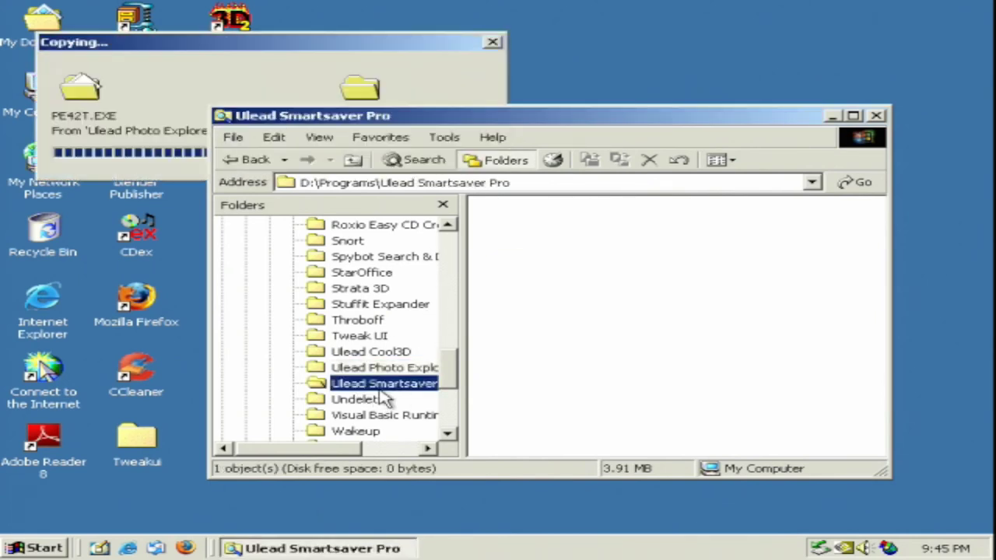
- Install the Visual Basic 5 runtime using the SETUP program in the Visual Basic Runtime 5.0 folder
left_click(398, 432)
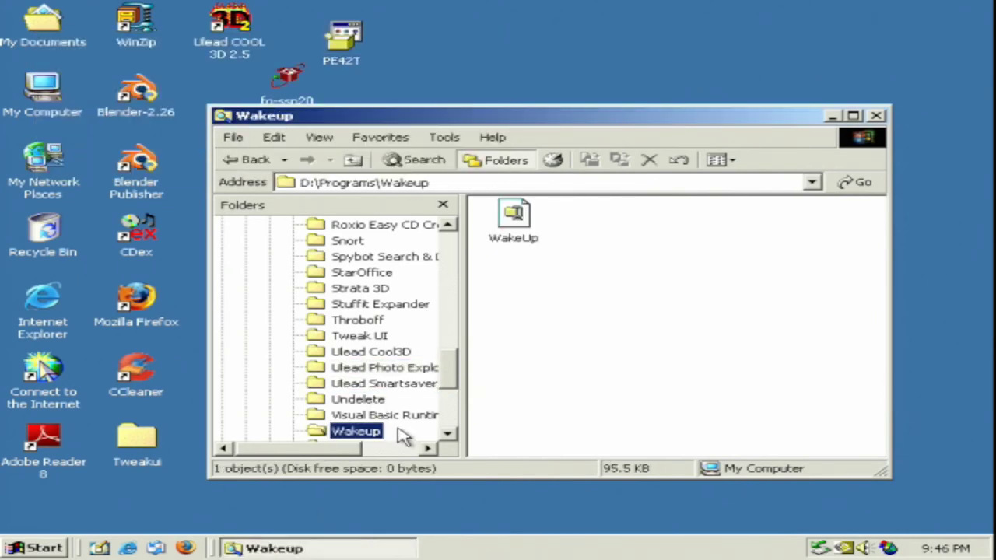
left_click(384, 415)
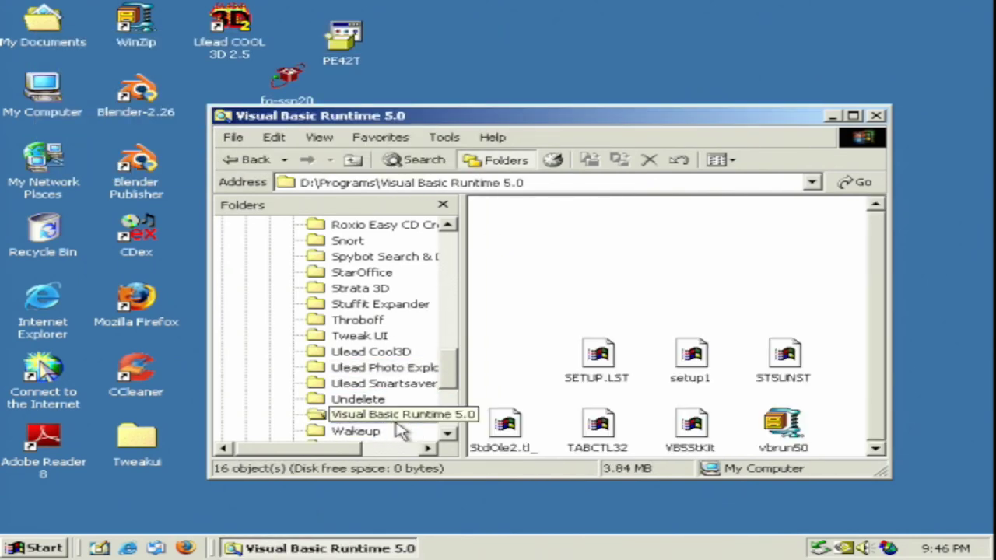
double_click(506, 359)
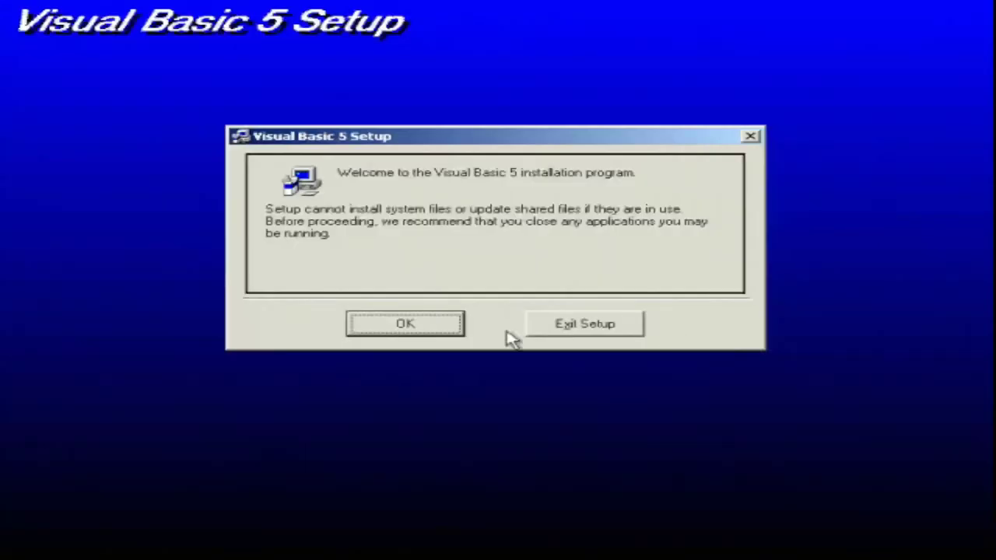
key("Return")
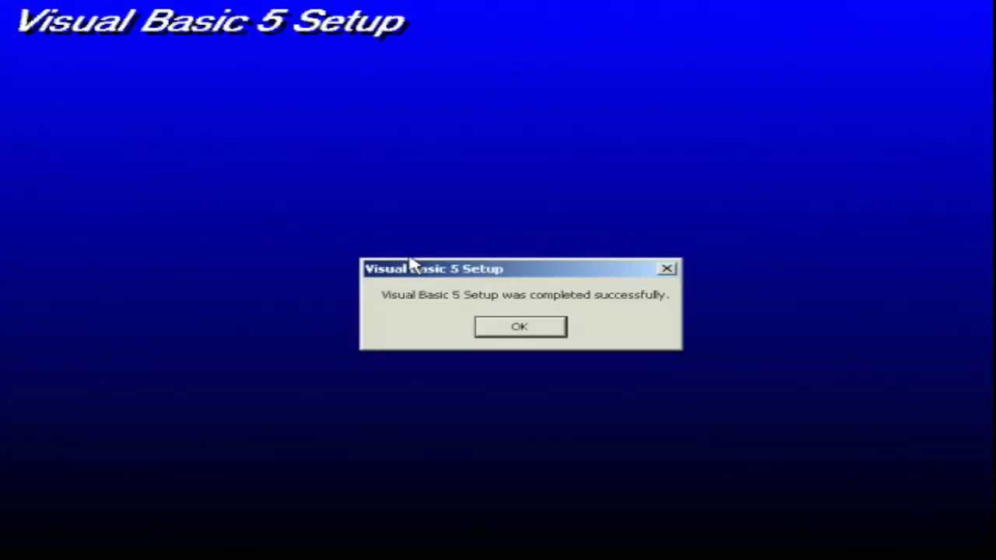
left_click(519, 326)
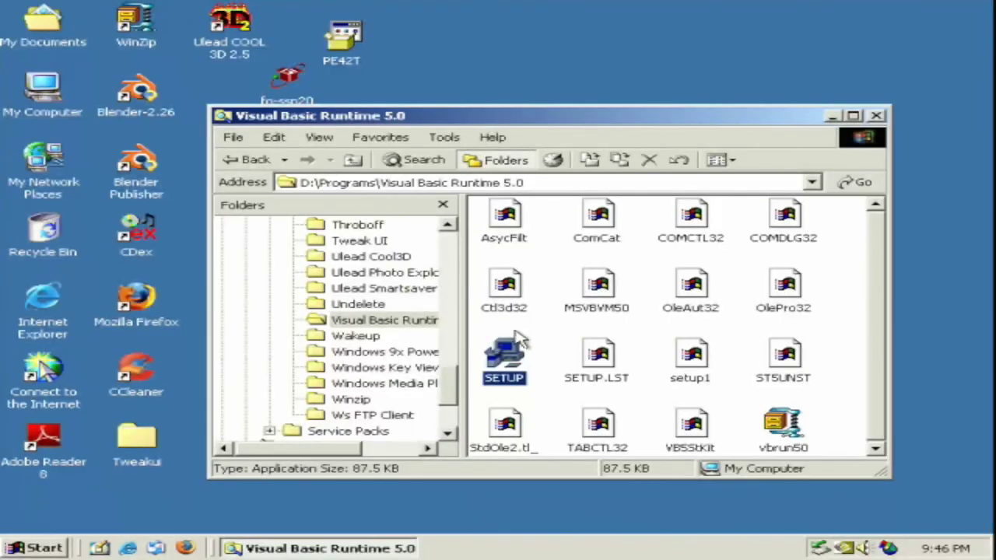
- Try to install Windows Media Player with MPIE4FUL from the Windows Media Player folder
left_click(384, 382)
left_click(515, 216)
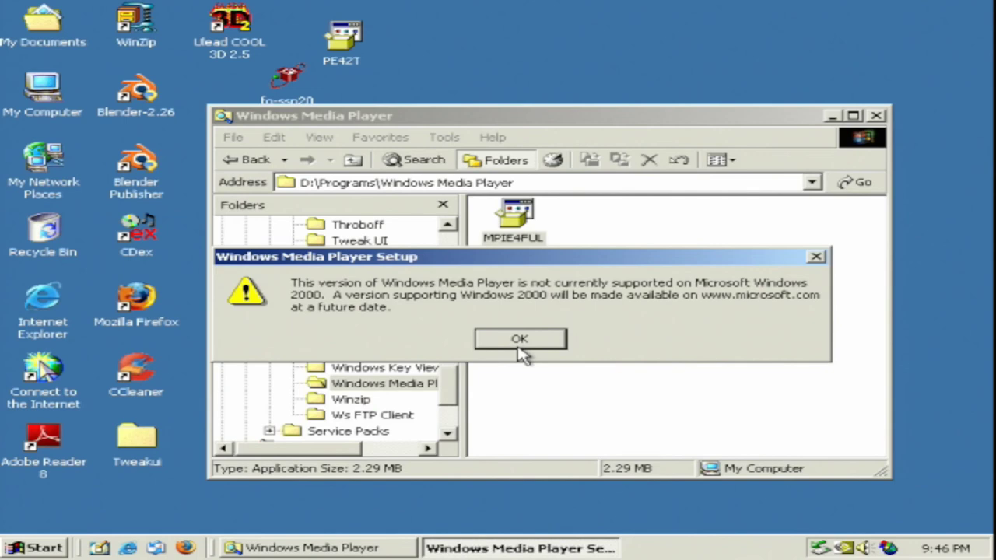
left_click(519, 347)
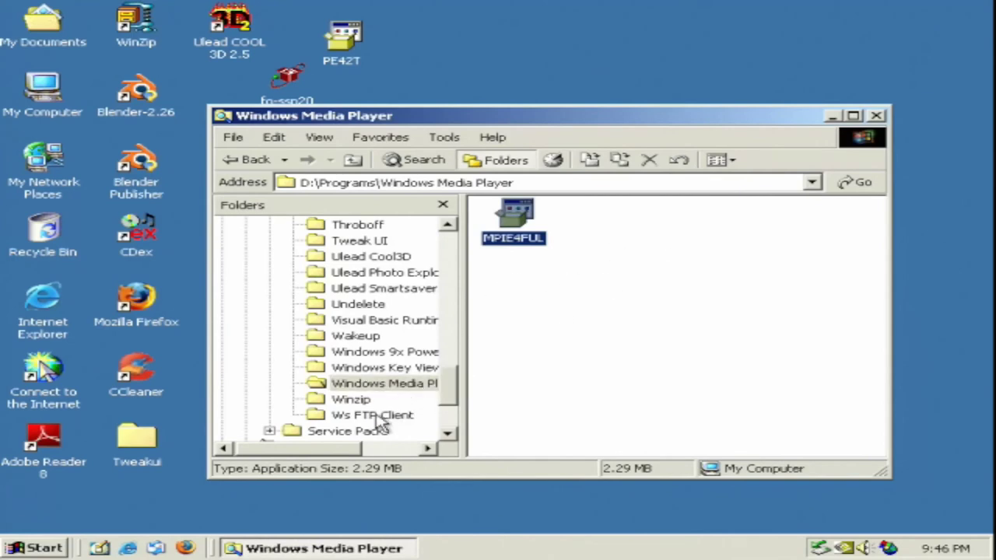
- Install WS_FTP LE from the Ws FTP Client folder without reading the release notes or running the program
left_click(374, 415)
double_click(513, 218)
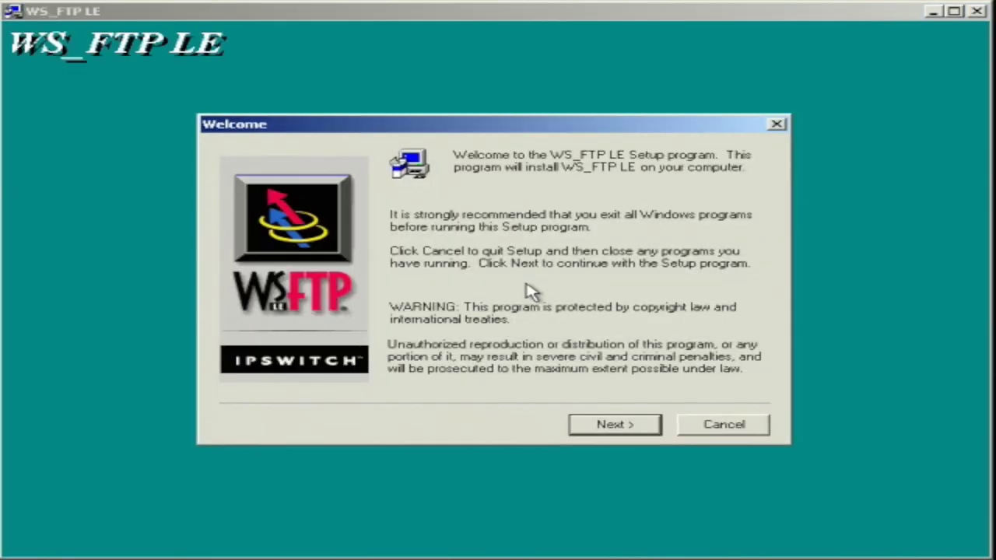
left_click(614, 424)
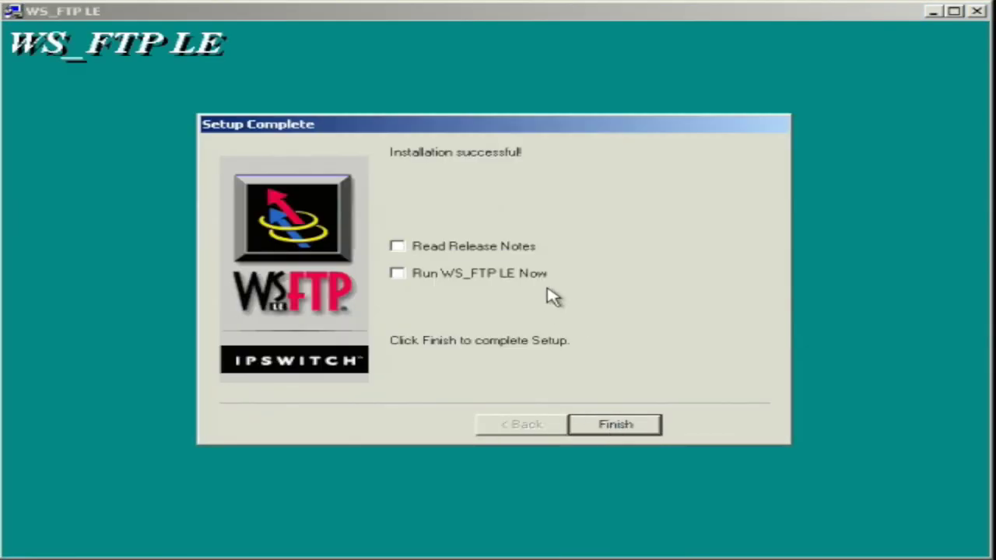
left_click(631, 424)
- Check the Service Packs and Adobe Photoshop folders on the D: disc, and close the file browser
left_click(381, 430)
left_click_drag(454, 396, 456, 277)
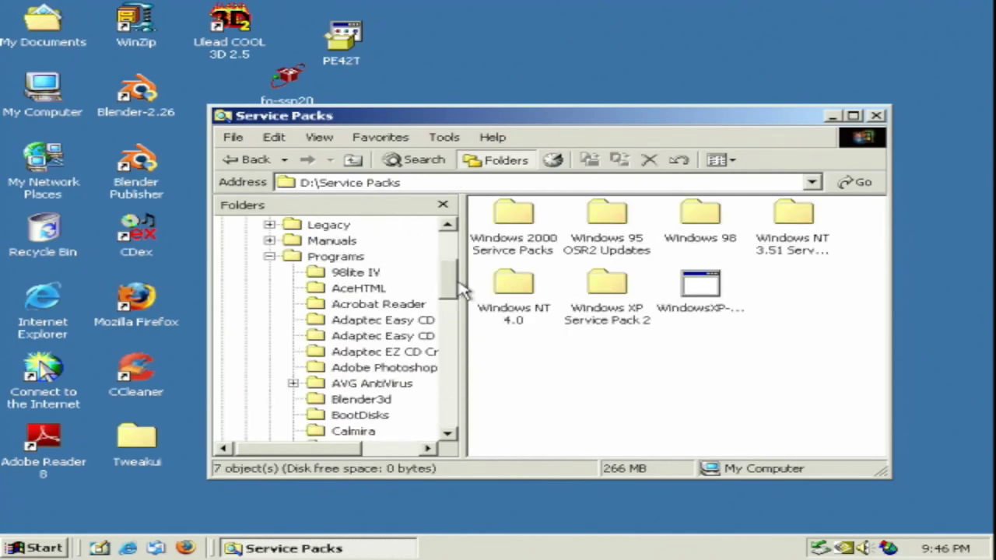
left_click(372, 371)
left_click(876, 115)
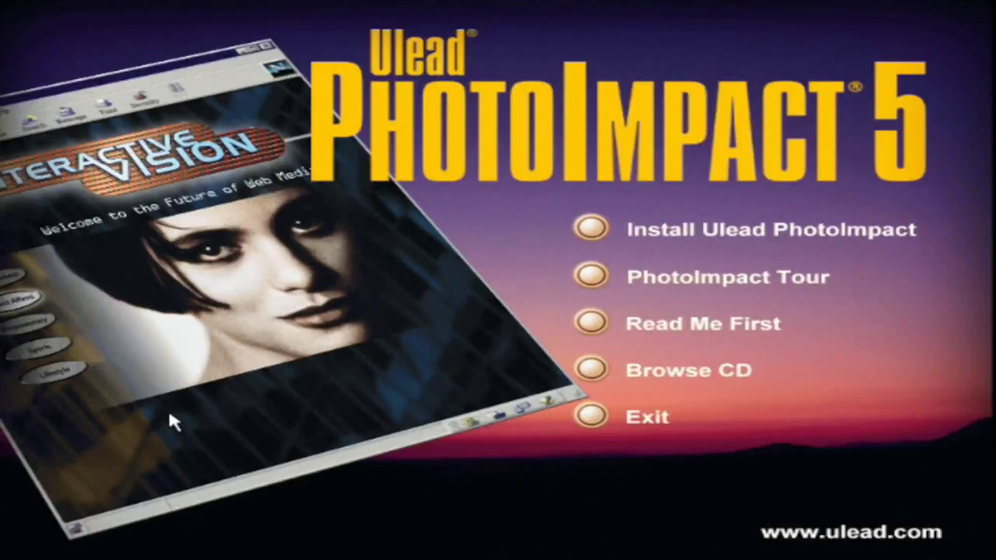
- Start the Ulead PhotoImpact 5 installation, provide the product serial number and accept the default destination folder
left_click(596, 241)
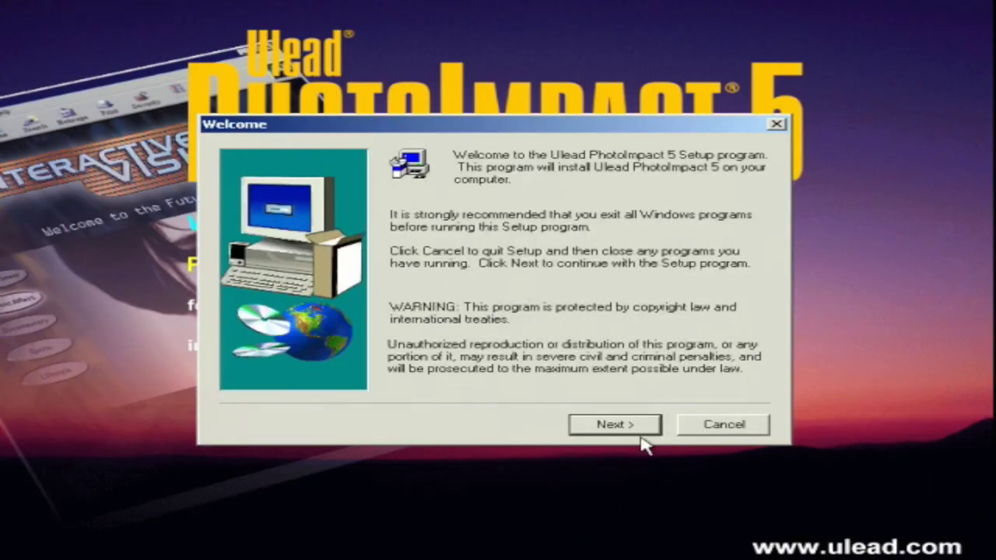
left_click(634, 427)
left_click(634, 429)
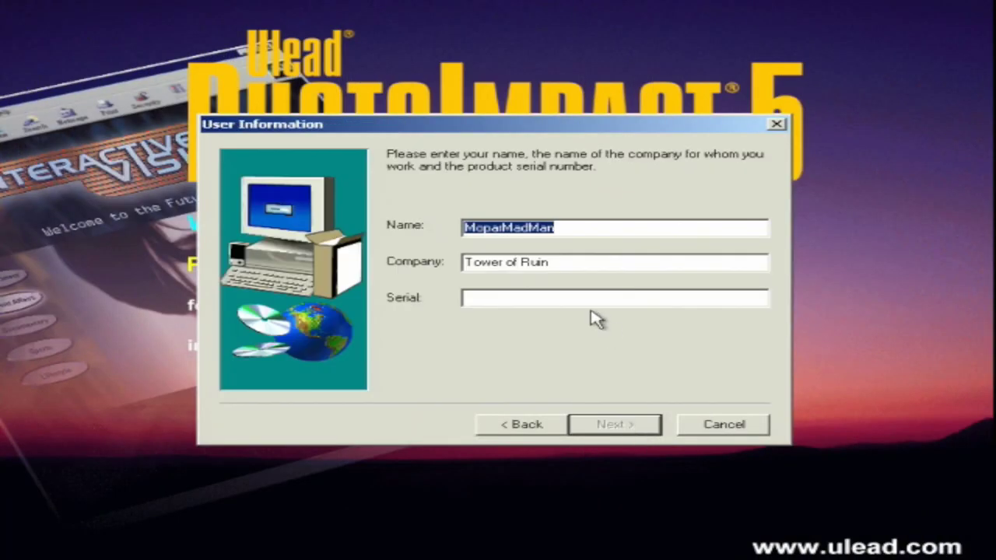
left_click(634, 426)
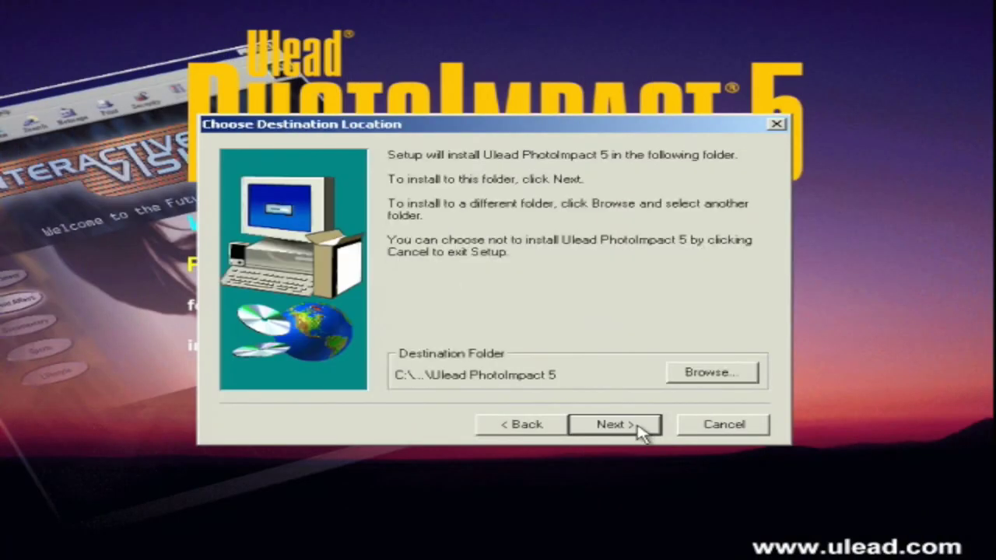
left_click(638, 427)
- Choose the setup type and options for PhotoImpact 5 and install its files
left_click(426, 305)
left_click(634, 427)
left_click(397, 225)
left_click(397, 257)
left_click(632, 428)
left_click(632, 438)
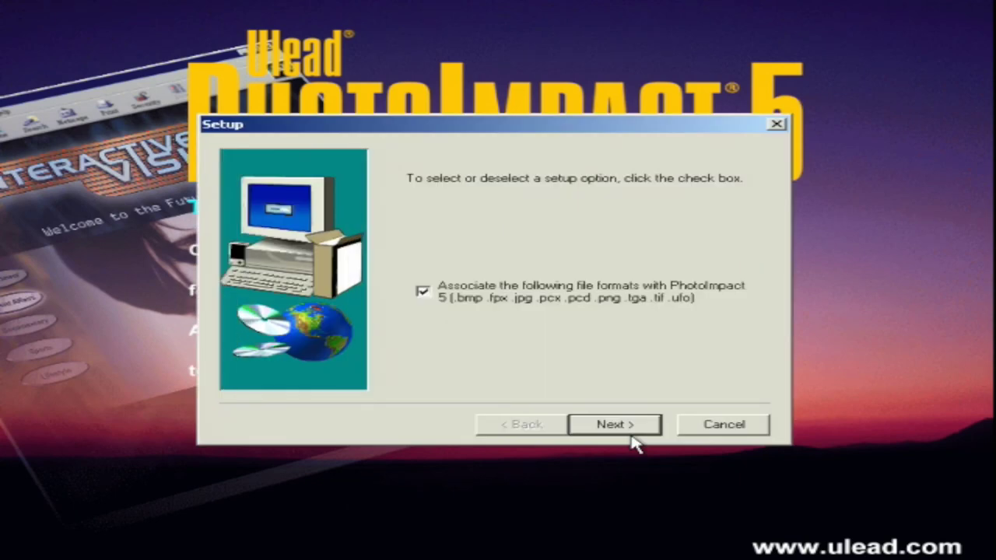
- Keep the listed image file formats associated with PhotoImpact 5 and finish its installation
left_click(625, 425)
left_click(536, 256)
left_click(541, 278)
left_click(607, 426)
left_click(603, 428)
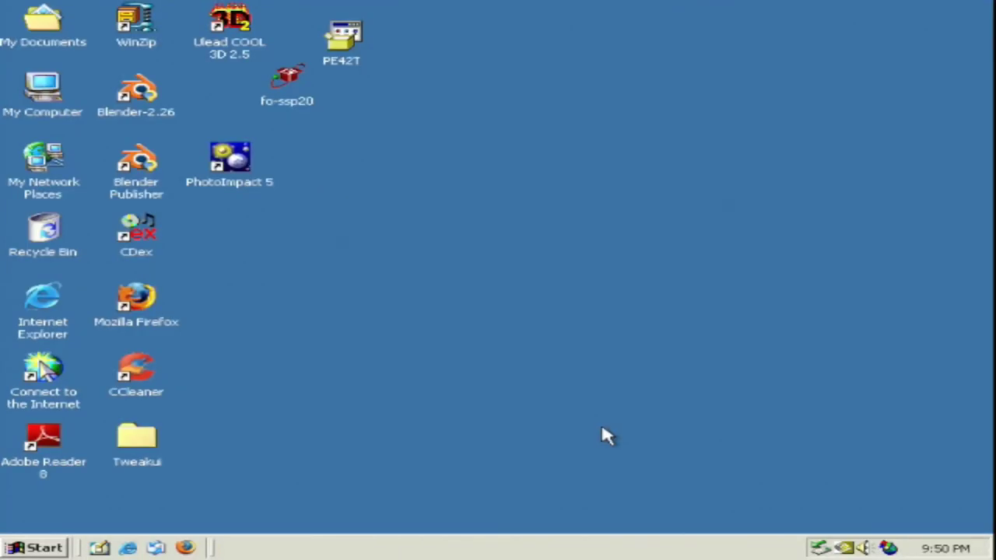
- Install Ulead Photo Explorer 4.2 from the PE42T file on the desktop without opening the Read Me file
left_click(341, 53)
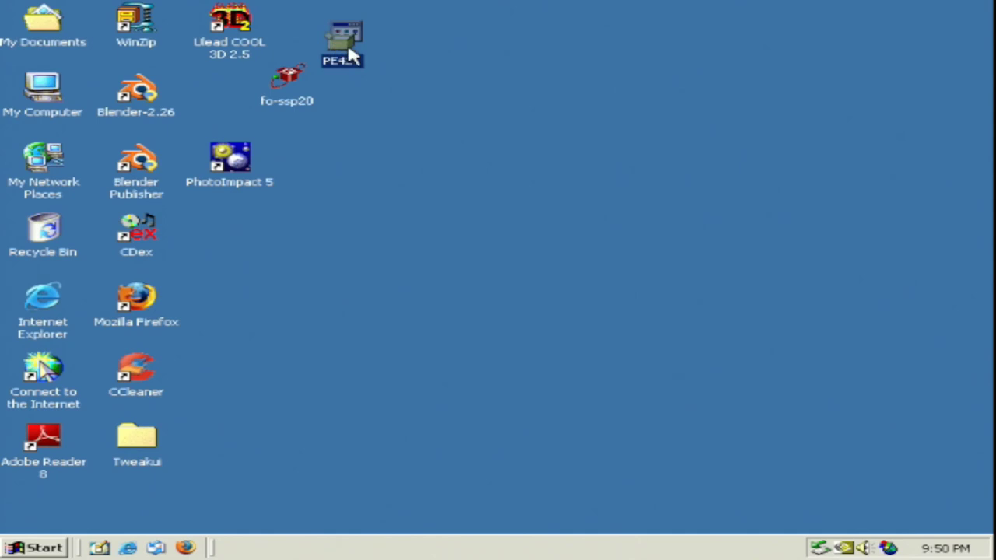
double_click(350, 56)
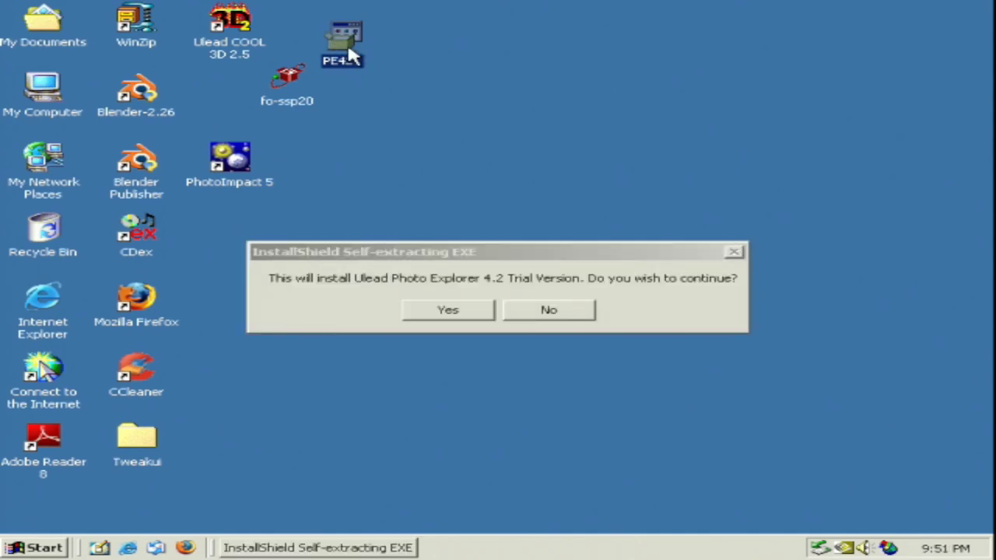
left_click(473, 315)
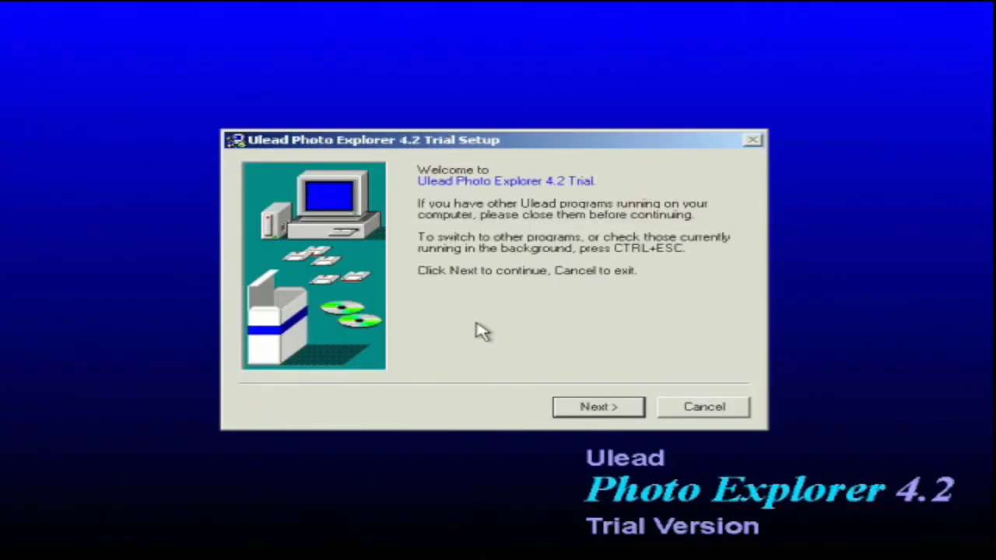
left_click(601, 407)
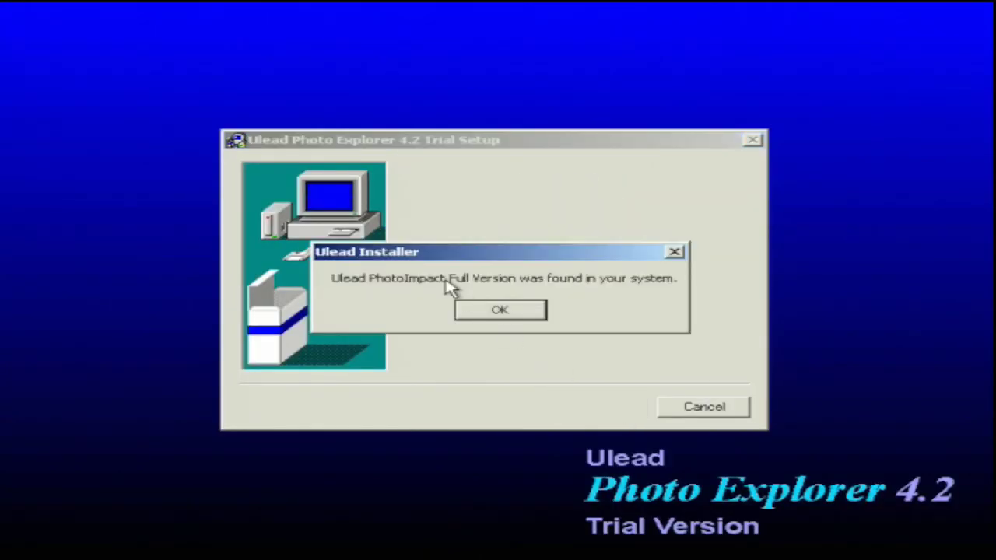
left_click(507, 314)
left_click(512, 317)
left_click(589, 408)
left_click(592, 407)
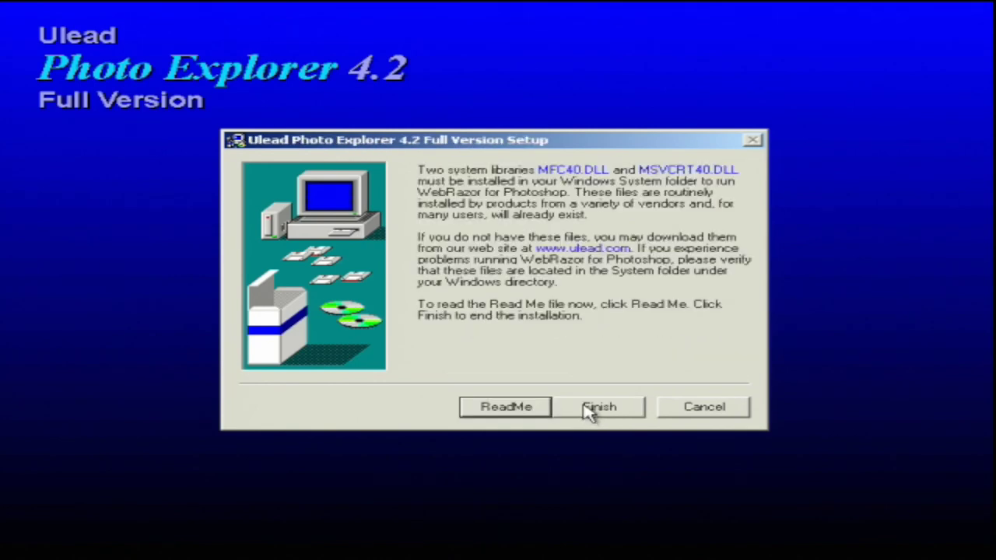
left_click(599, 407)
key("alt+F4")
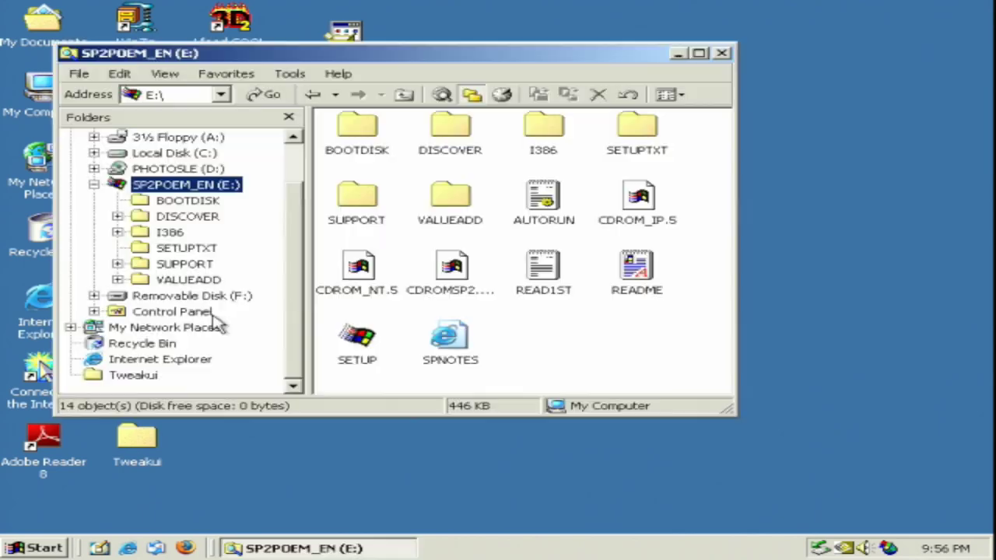
- Launch the Adobe Photoshop 5.0 LE setup from the ENGLISH\PHOTOSLE folder on the PHOTOSLE disc (D:)
double_click(154, 185)
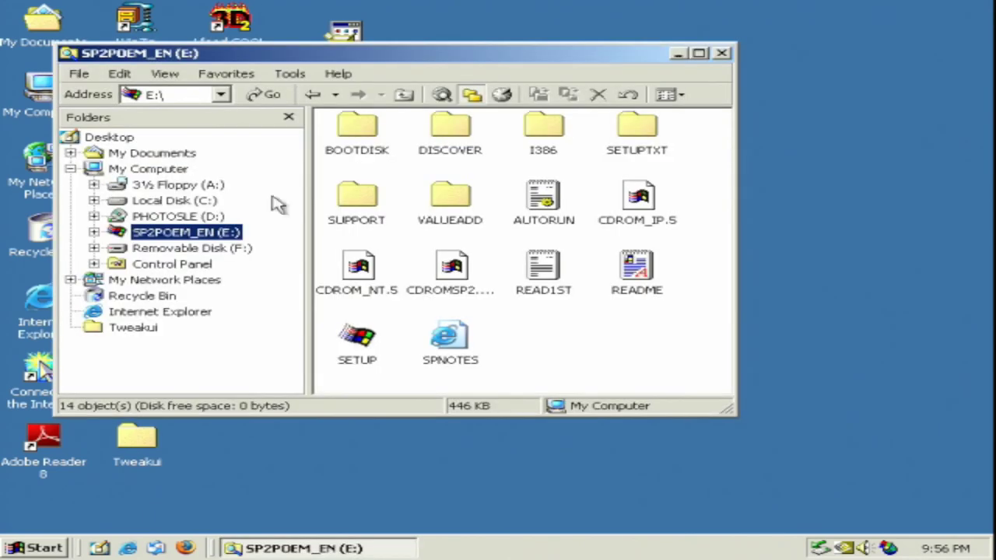
left_click(187, 217)
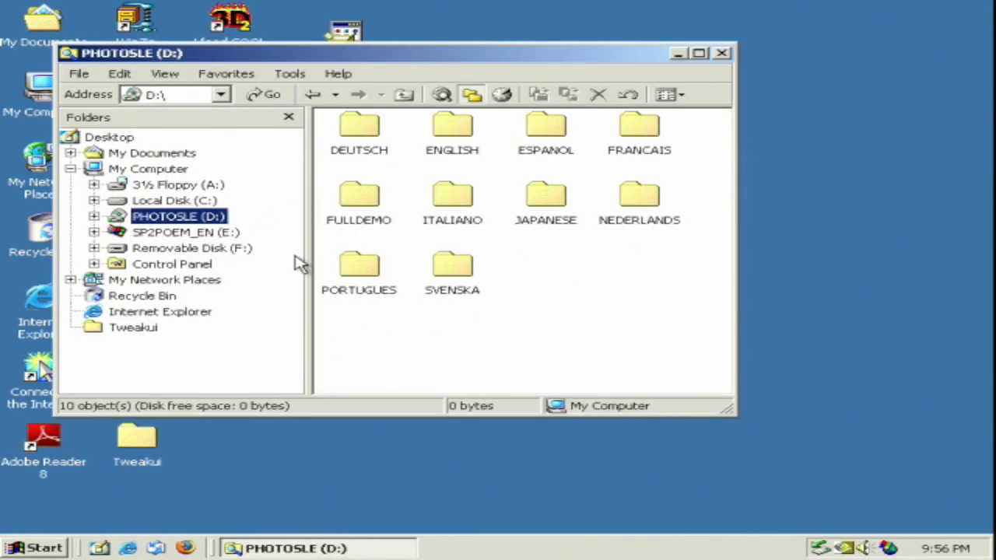
double_click(457, 140)
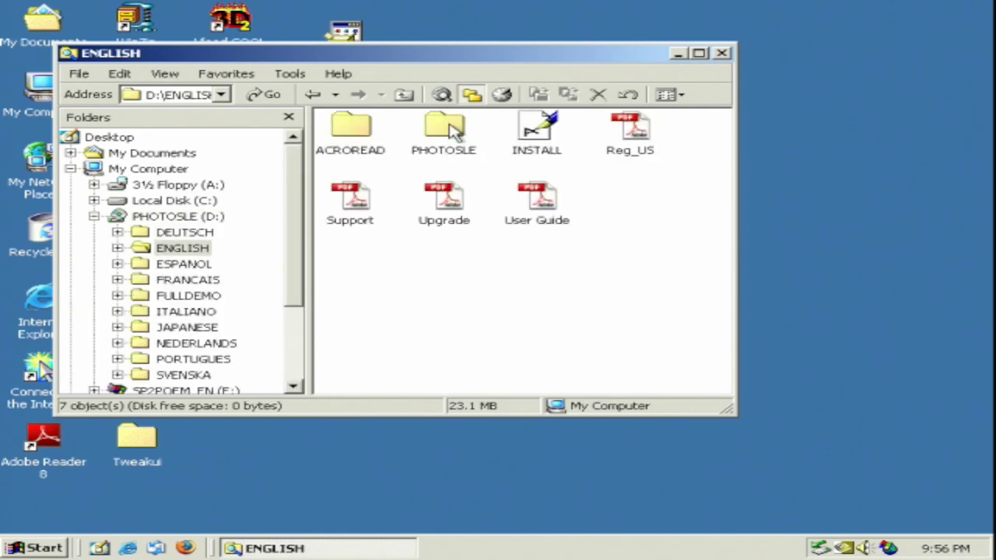
double_click(454, 126)
double_click(624, 196)
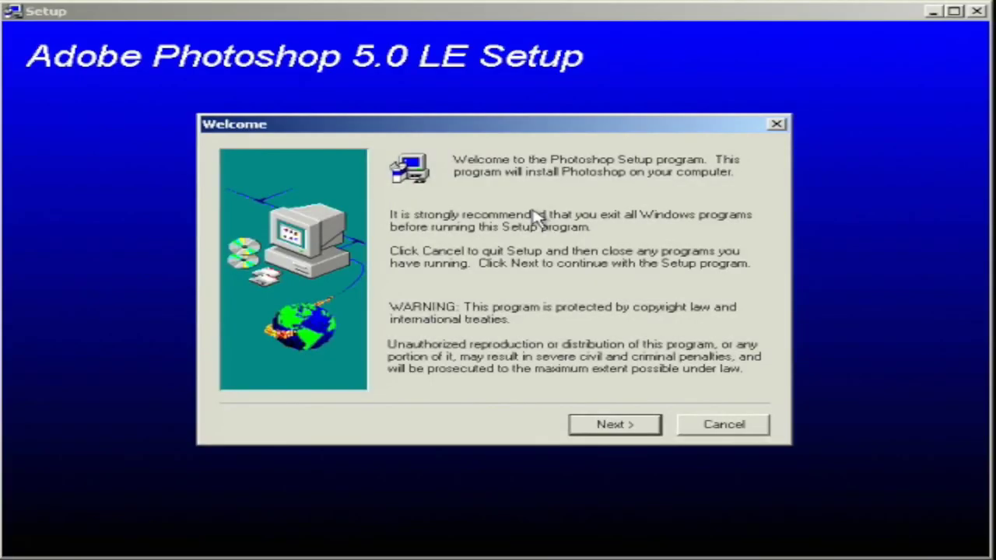
- Run a custom Photoshop 5.0 LE installation that leaves out the Adobe Online and Samples Files components
left_click(599, 426)
left_click(593, 428)
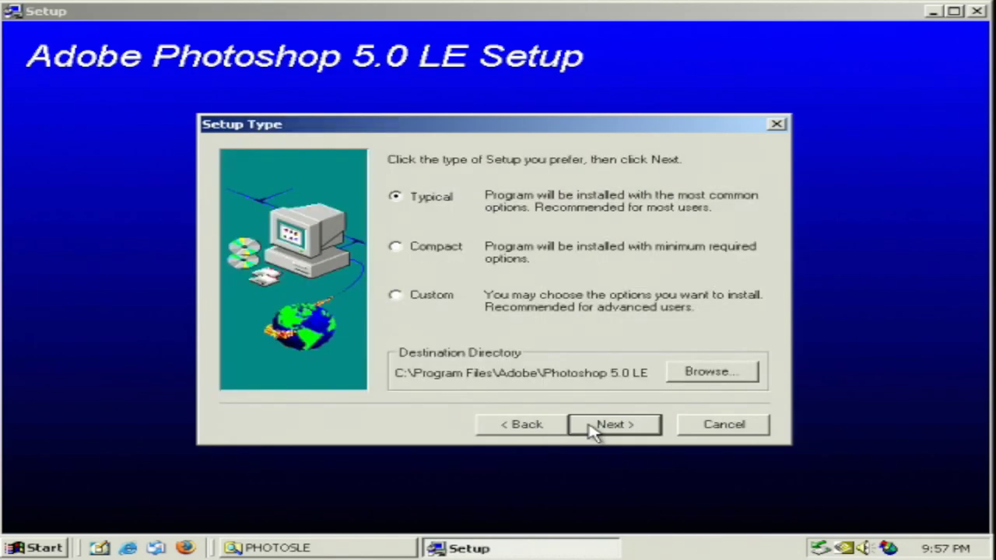
left_click(428, 300)
left_click(609, 424)
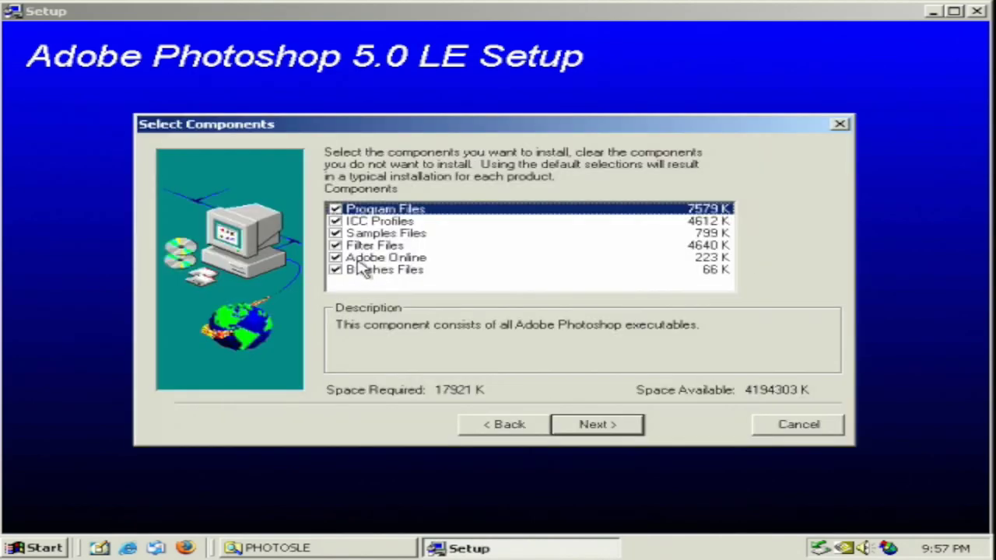
left_click(335, 257)
left_click(336, 233)
left_click(576, 424)
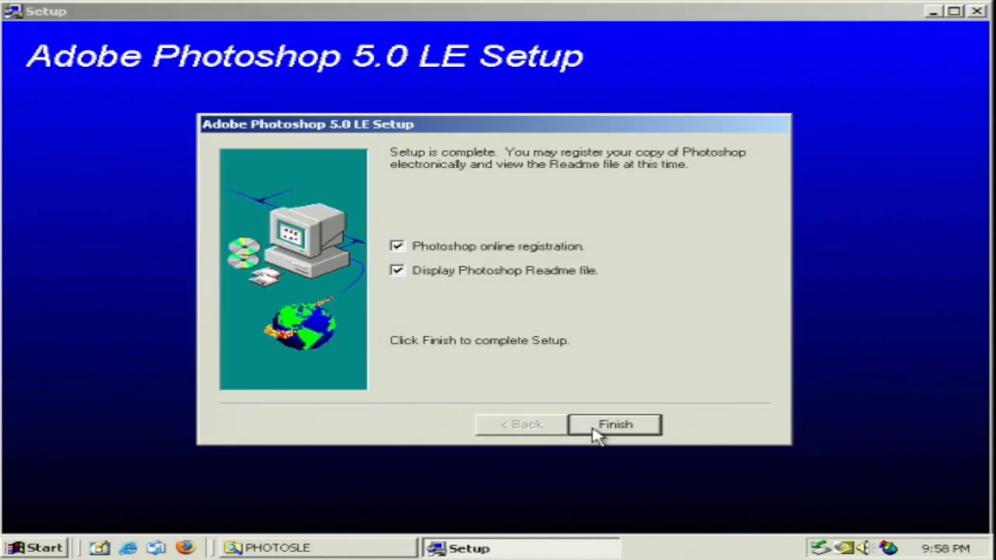
- Finish the Photoshop 5.0 LE setup with online registration and the Readme file display turned off
left_click(461, 272)
left_click(472, 247)
left_click(627, 428)
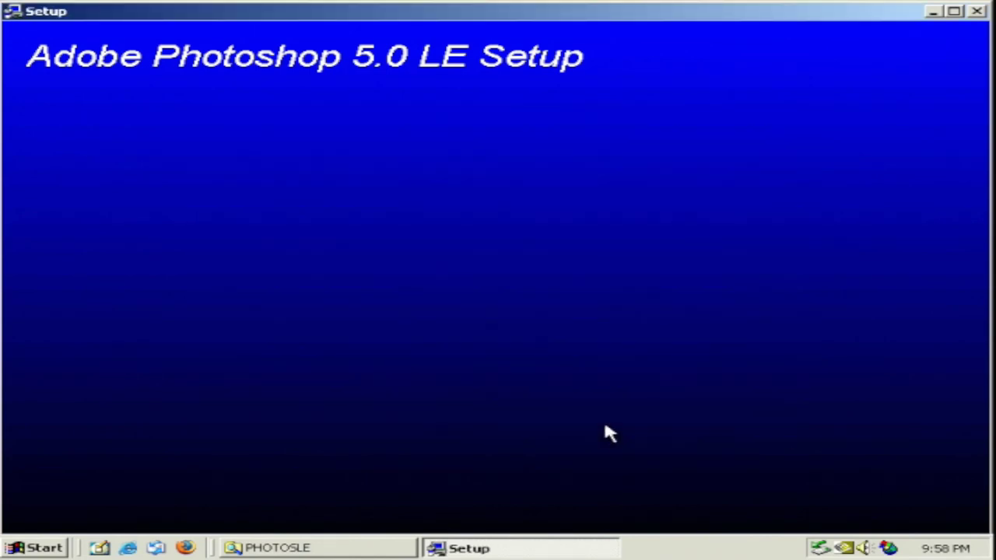
left_click(514, 333)
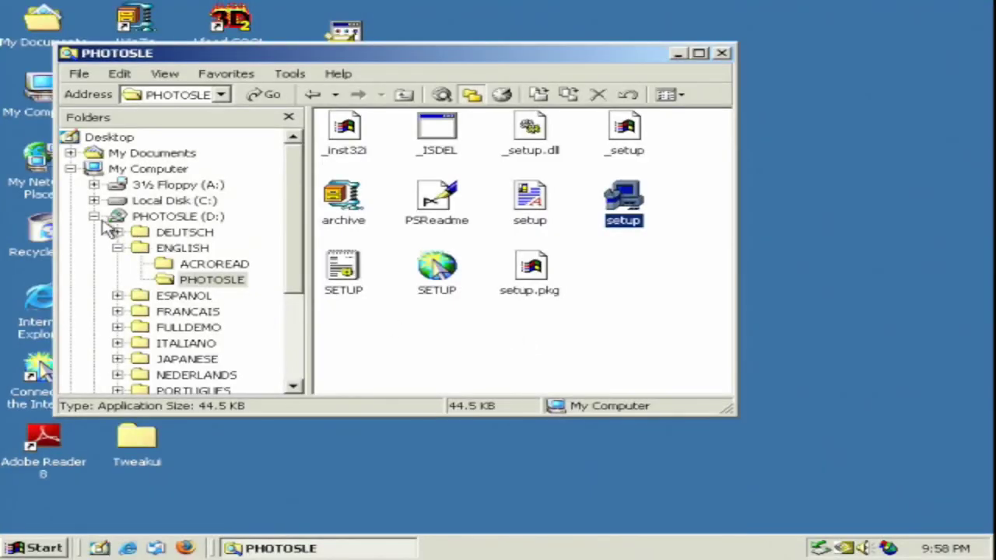
- Eject the PHOTOSLE disc from drive D: and close the file browser
left_click(94, 217)
right_click(165, 224)
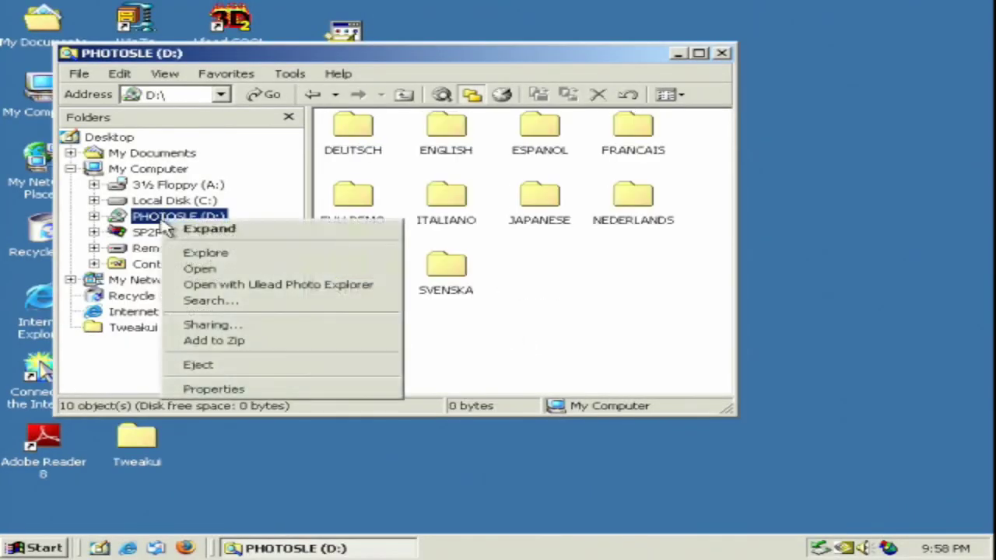
left_click(217, 364)
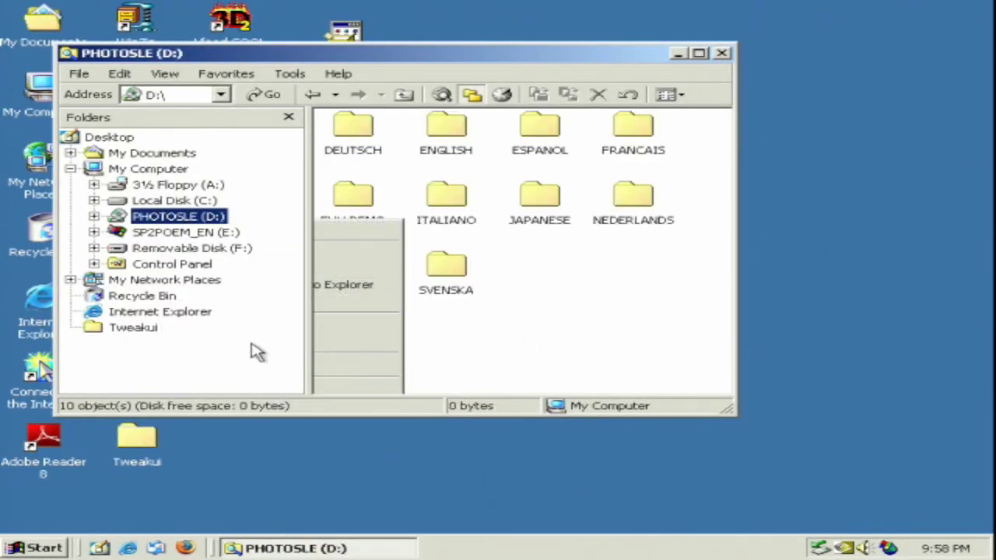
left_click(722, 53)
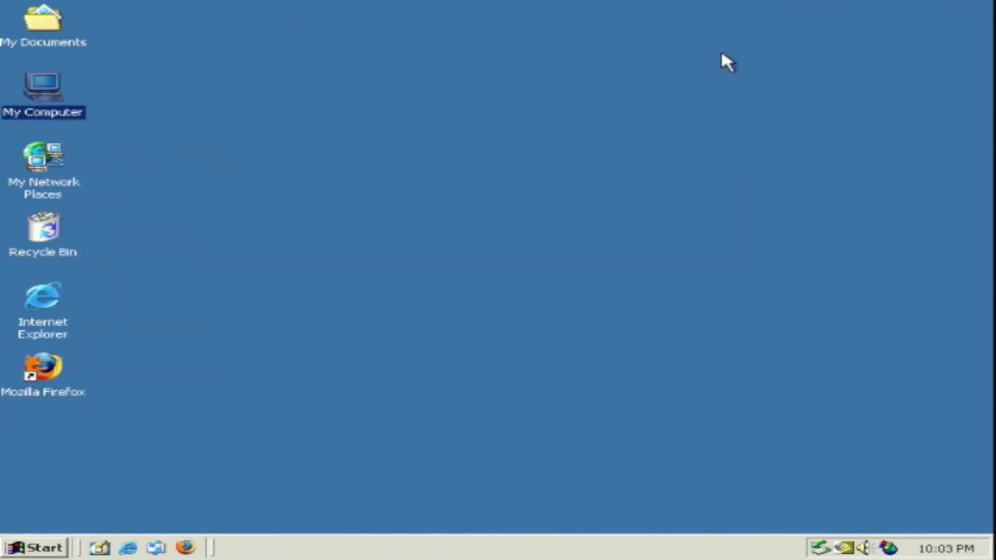